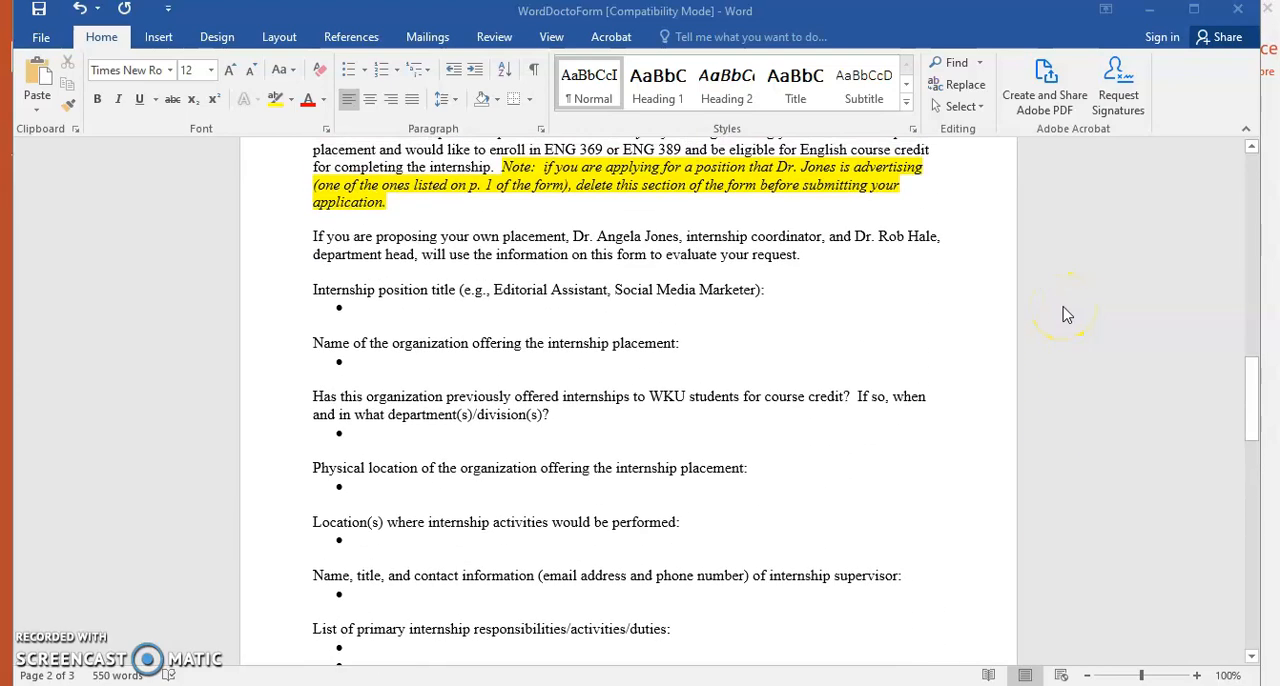
Add an underscore blank line after the Name label on the first page of the internship application form
{"action": "scroll", "coordinate": [1065, 314], "scroll_direction": "up", "scroll_amount": 8}
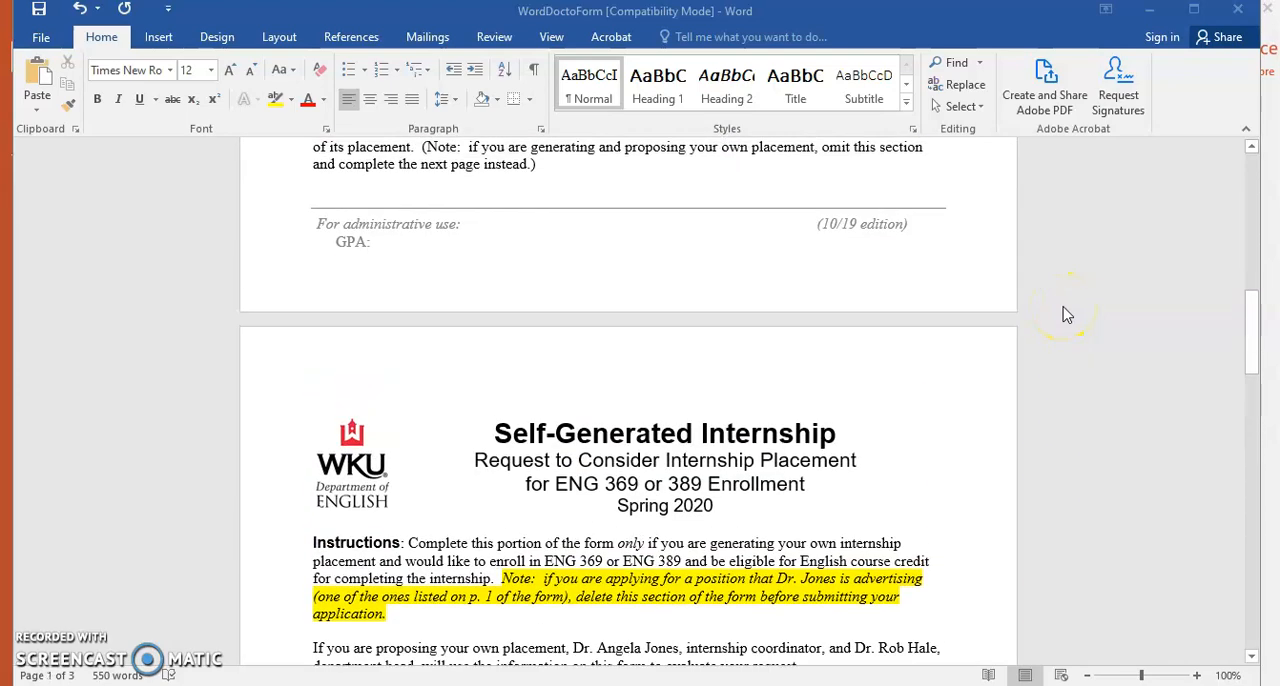
{"action": "scroll", "coordinate": [1067, 315], "scroll_direction": "up", "scroll_amount": 15}
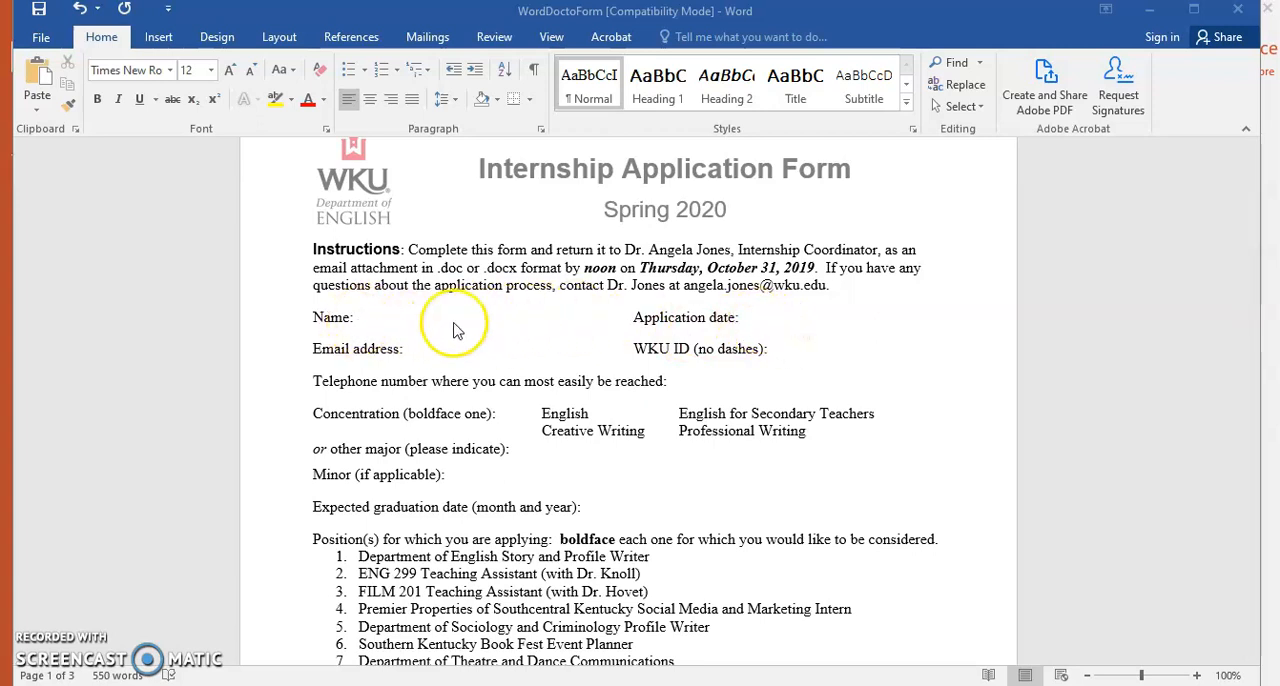
{"action": "left_click", "coordinate": [356, 318]}
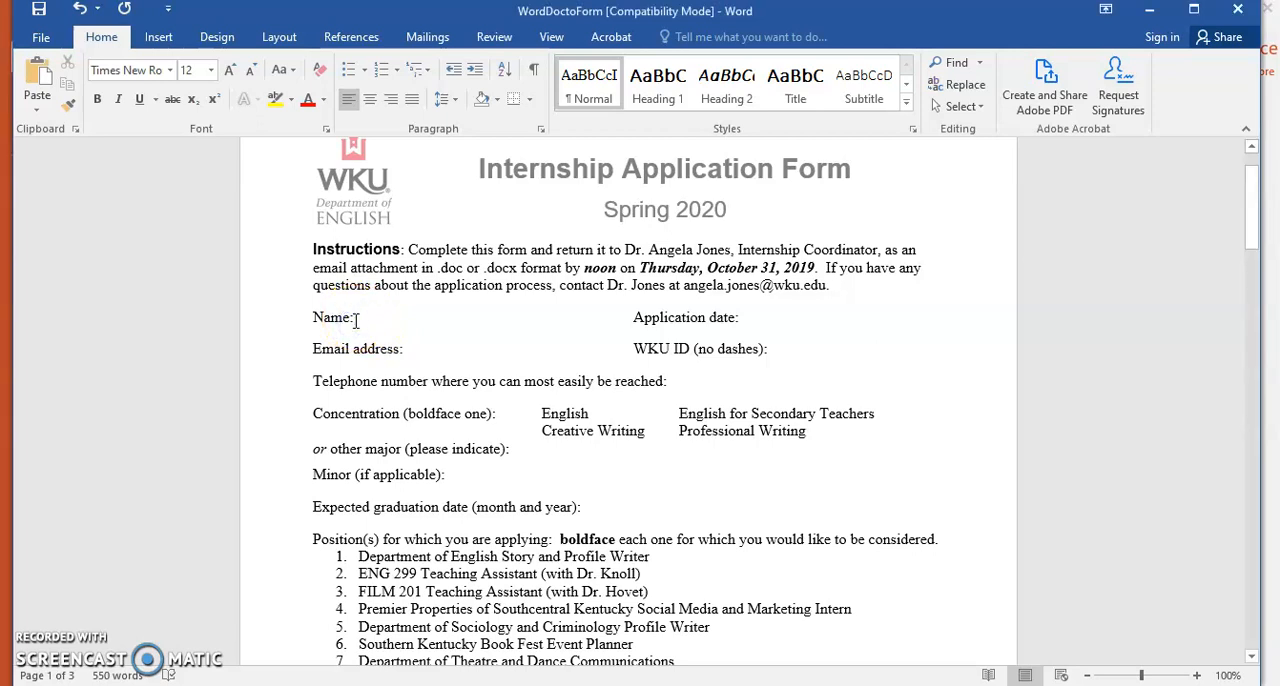
{"action": "type", "text": "____________"}
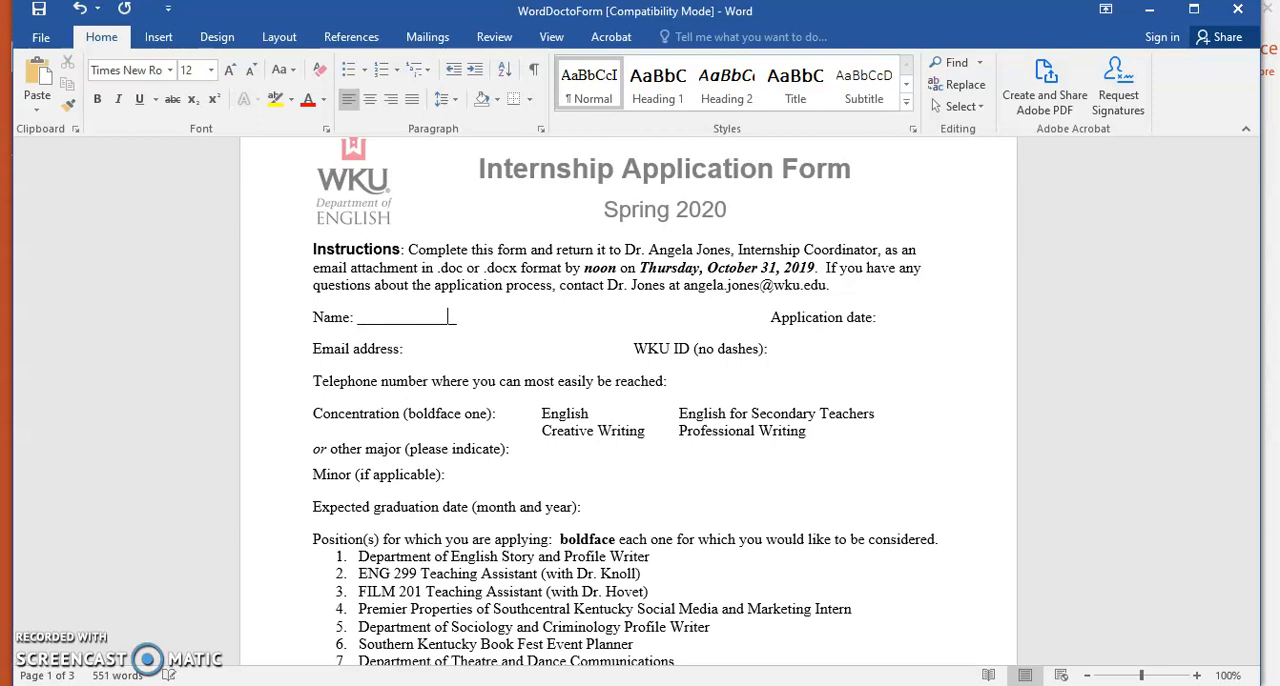
{"action": "type", "text": "___________"}
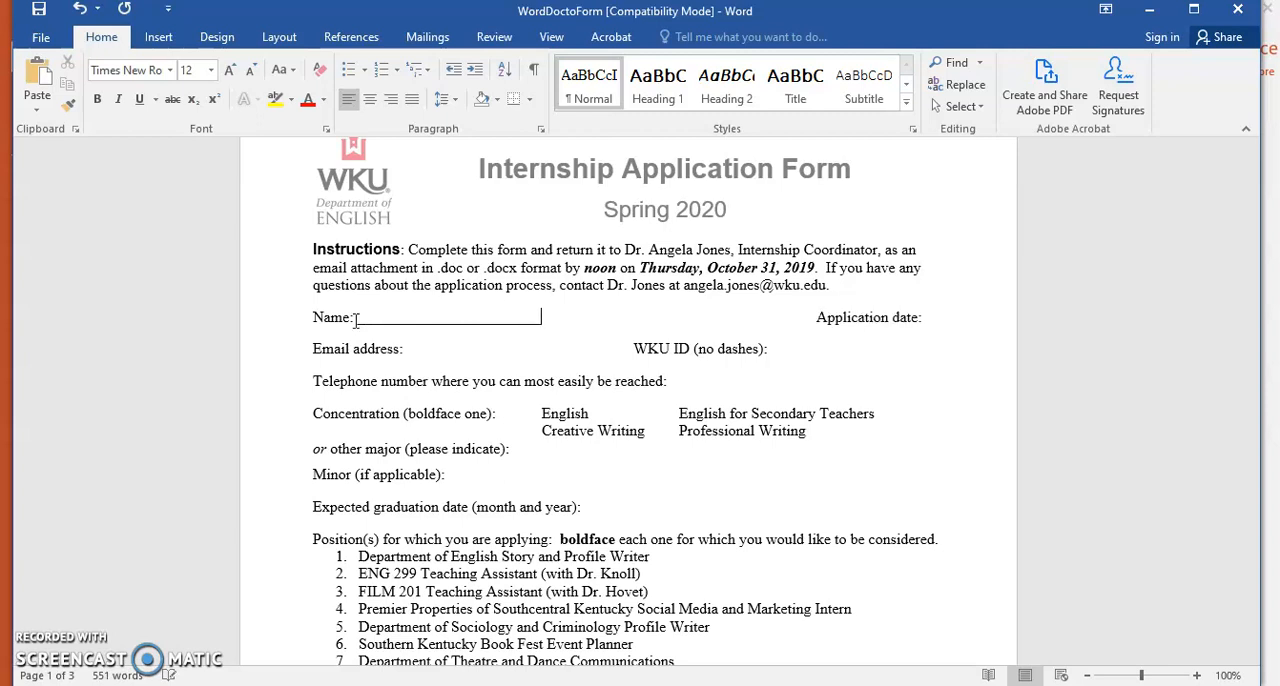
{"action": "left_click", "coordinate": [350, 316]}
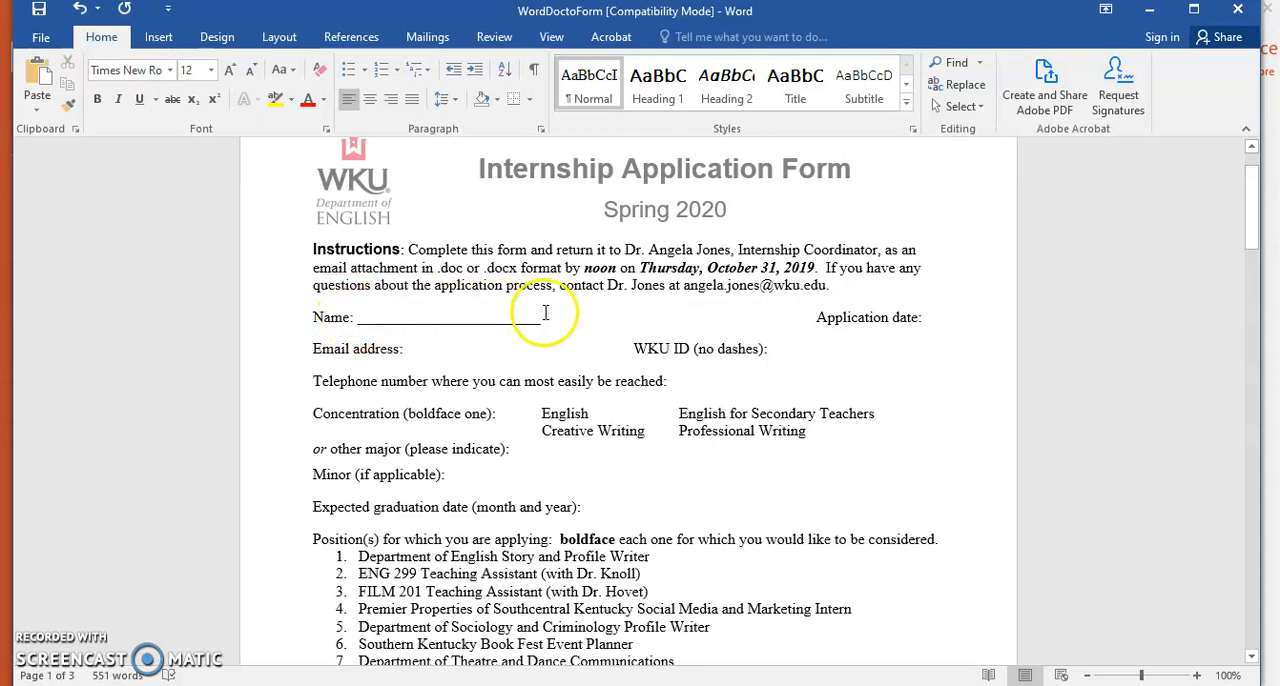
Realign the Application date label with the WKU ID column and add an underscore blank line after it
{"action": "left_click", "coordinate": [817, 318]}
{"action": "key", "text": "BackSpace"}
{"action": "key", "text": "BackSpace"}
{"action": "key", "text": "BackSpace"}
{"action": "key", "text": "BackSpace"}
{"action": "left_click", "coordinate": [745, 317]}
{"action": "key", "text": "BackSpace"}
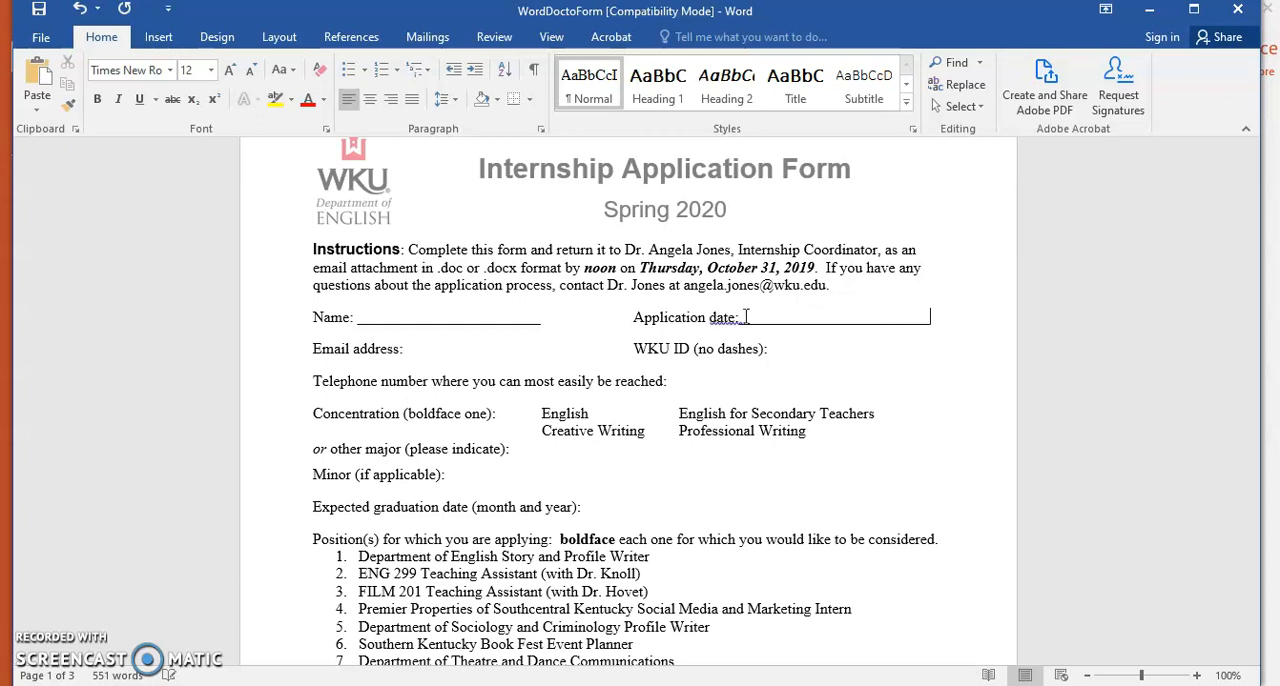
{"action": "left_click", "coordinate": [1125, 276]}
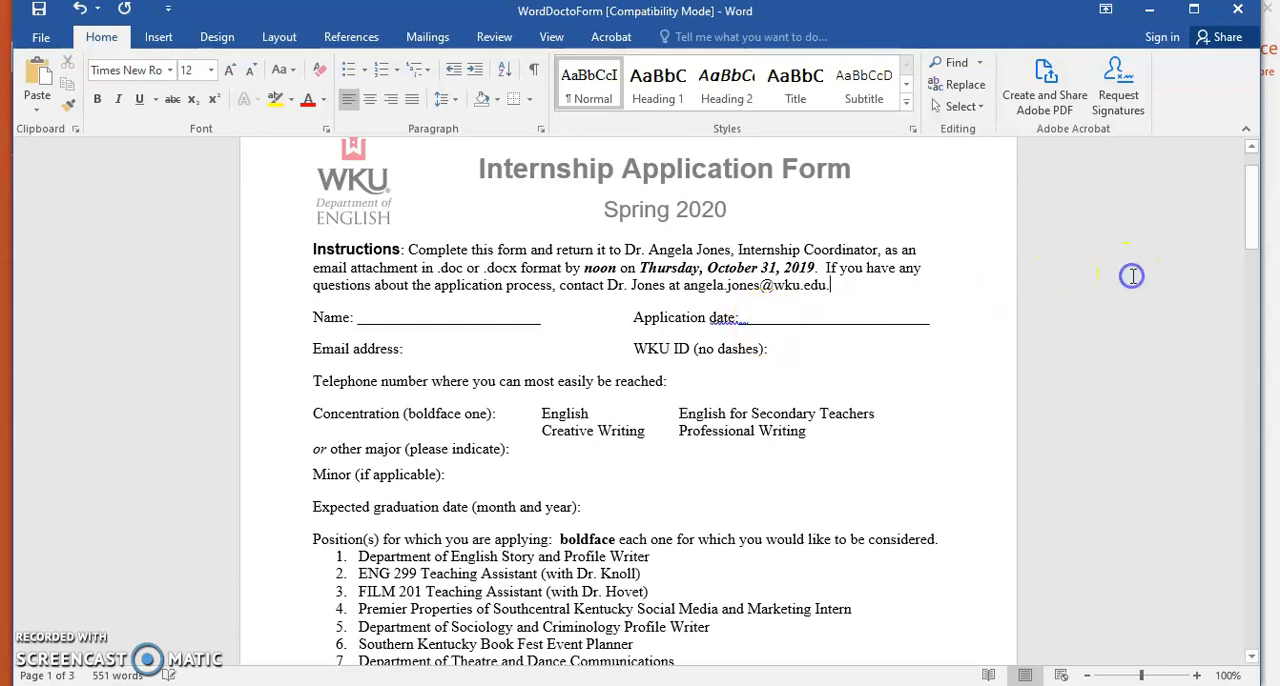
Remove both bullets from the second column under the English courses question
{"action": "left_click_drag", "start_coordinate": [1249, 220], "coordinate": [1251, 287]}
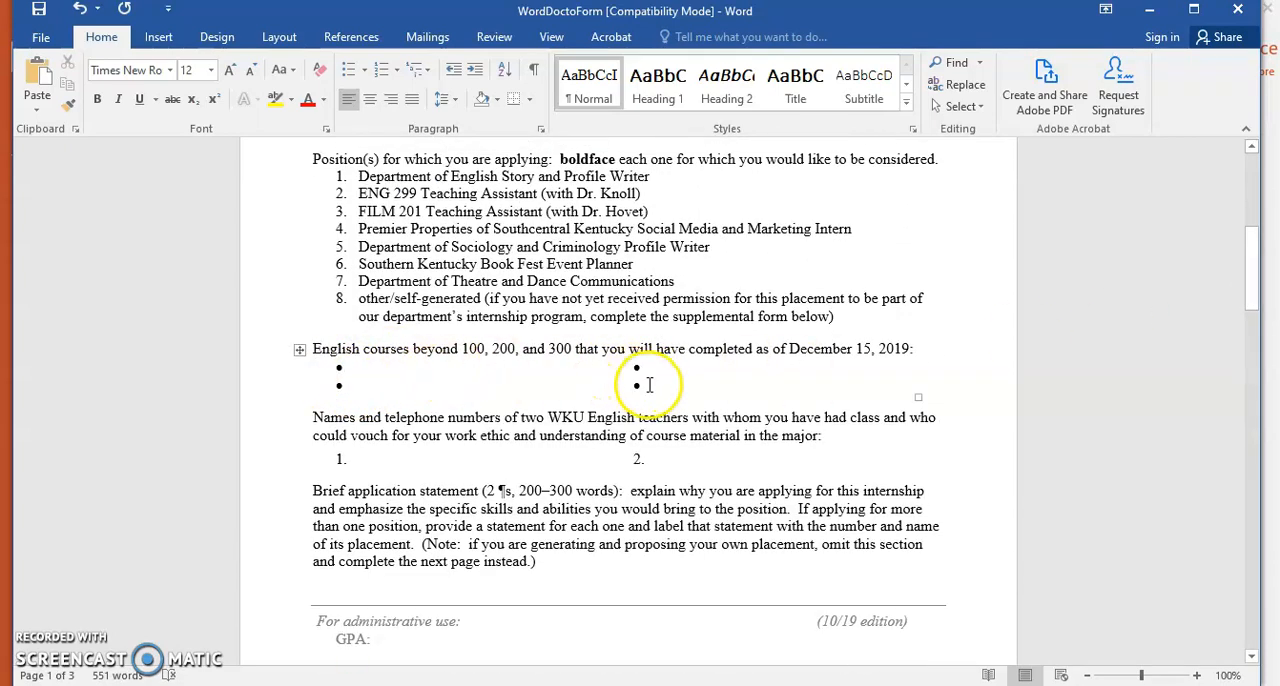
{"action": "left_click", "coordinate": [648, 385]}
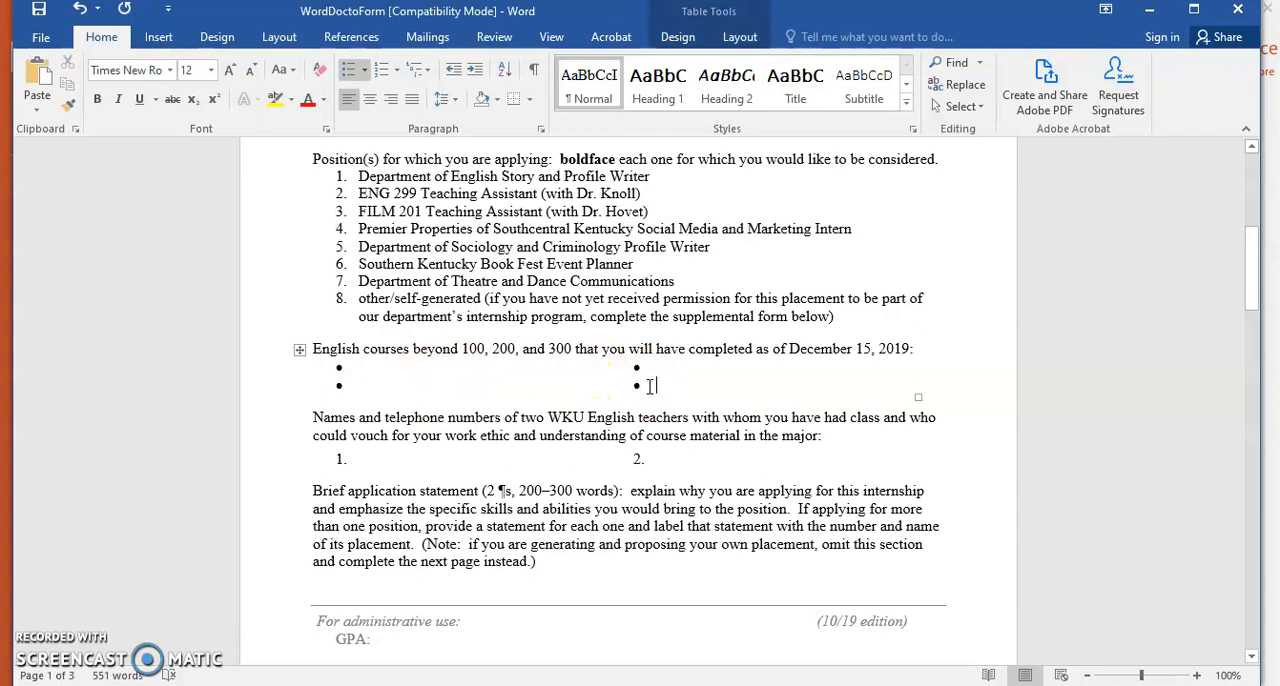
{"action": "key", "text": "BackSpace"}
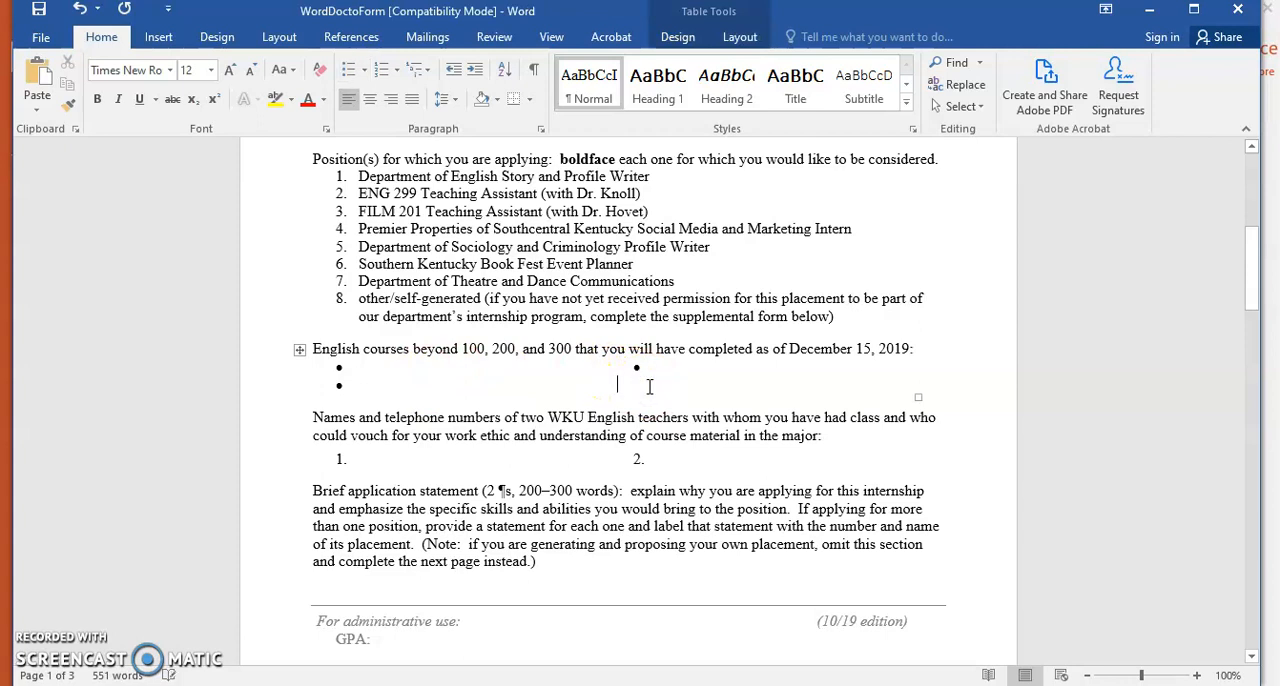
{"action": "key", "text": "BackSpace"}
{"action": "key", "text": "BackSpace"}
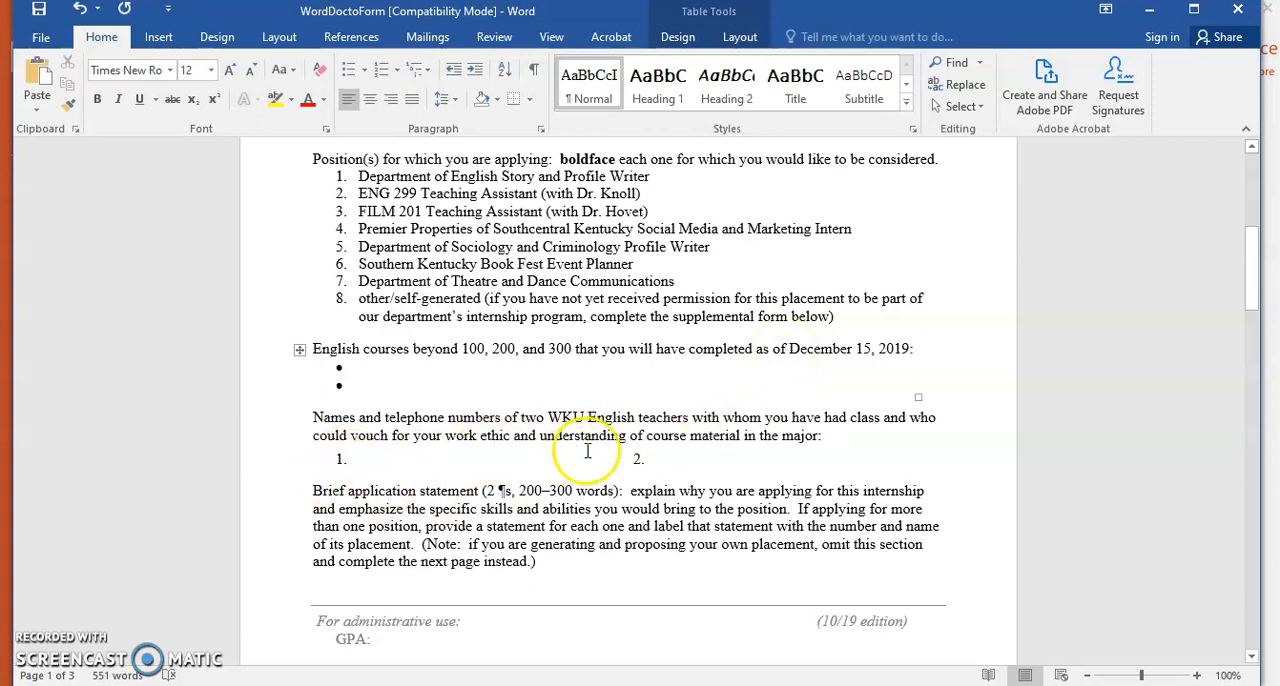
Add an underscore blank line for item 1 of the teacher contacts and remove the gap before item 2
{"action": "left_click", "coordinate": [362, 461]}
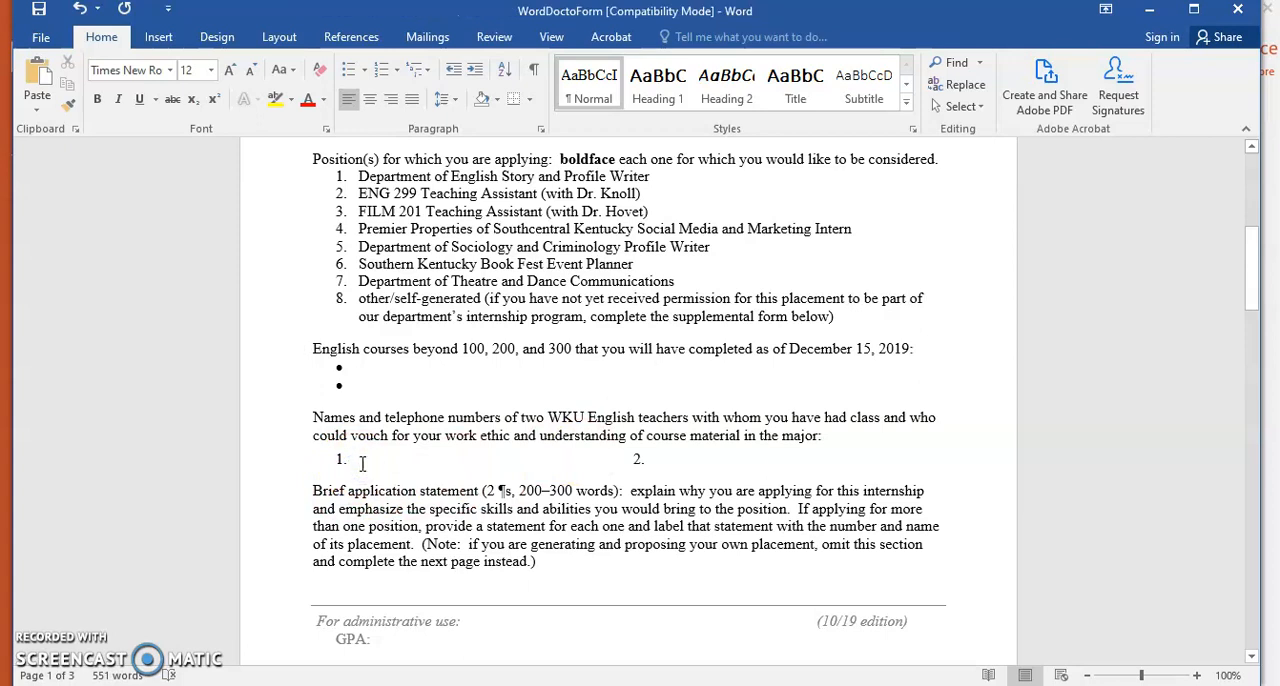
{"action": "type", "text": "______"}
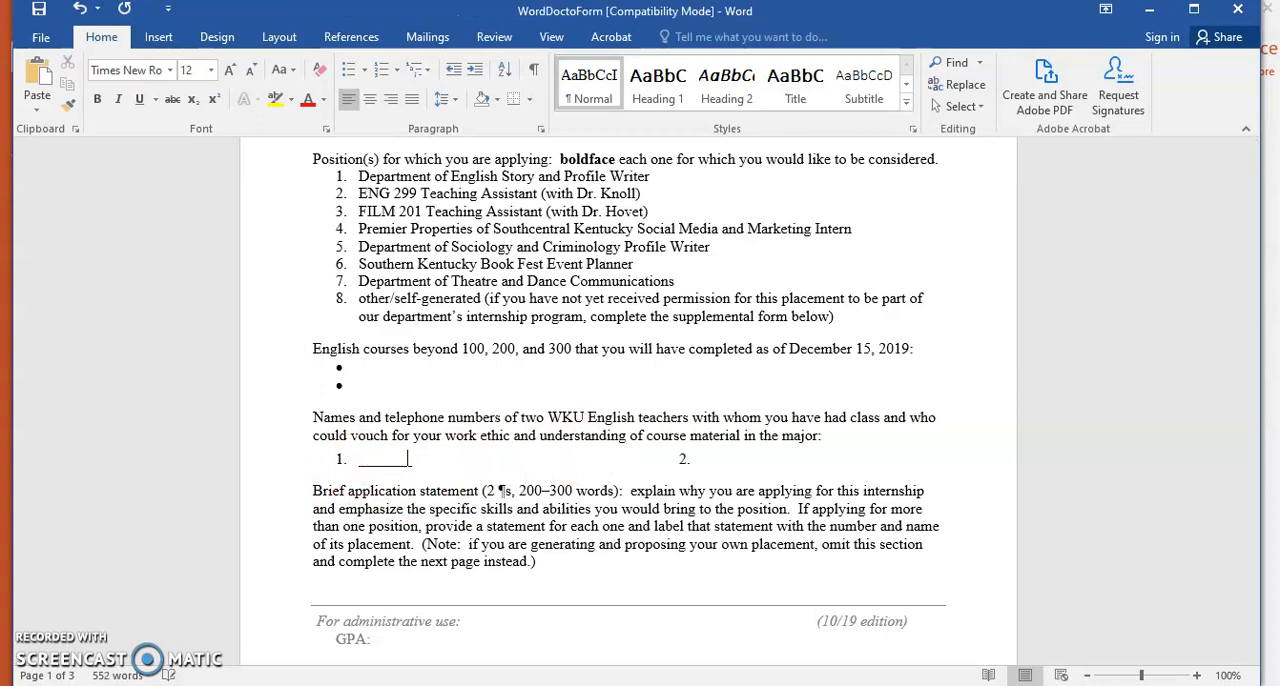
{"action": "left_click", "coordinate": [848, 456]}
{"action": "key", "text": "BackSpace"}
{"action": "key", "text": "BackSpace"}
{"action": "key", "text": "BackSpace"}
{"action": "key", "text": "BackSpace"}
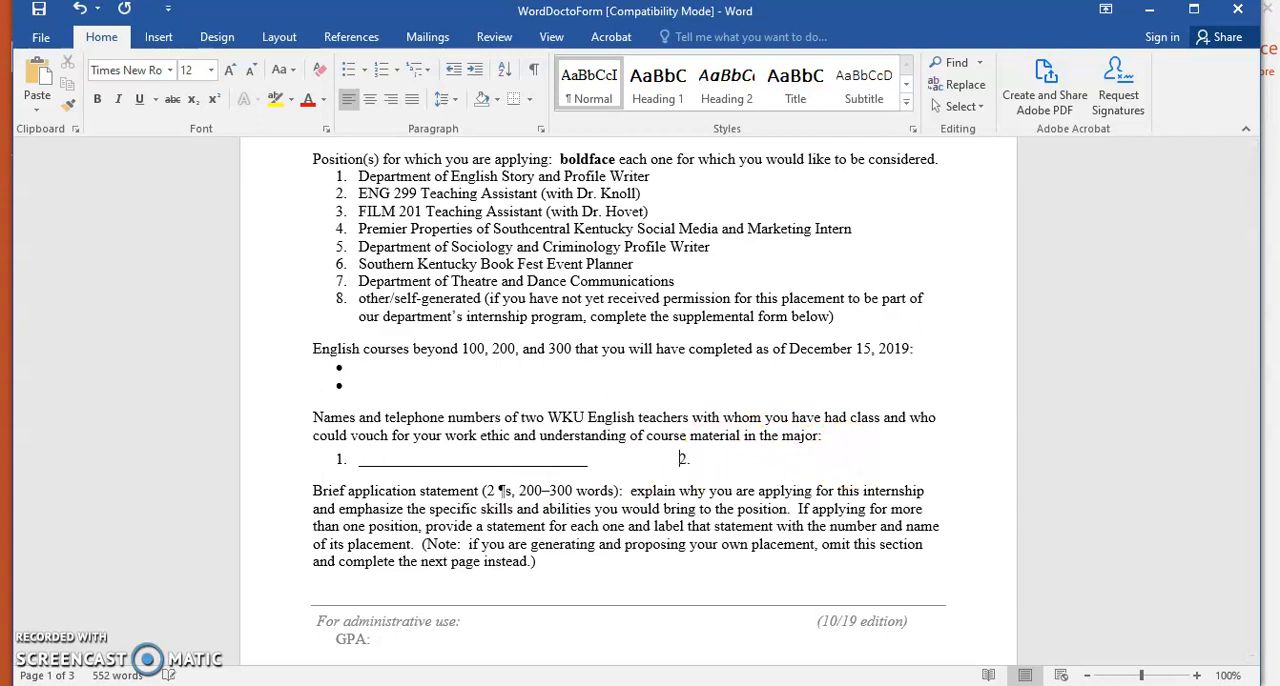
Add an underscore blank line for item 2 of the teacher contacts and insert a small space before its number
{"action": "left_click", "coordinate": [618, 460]}
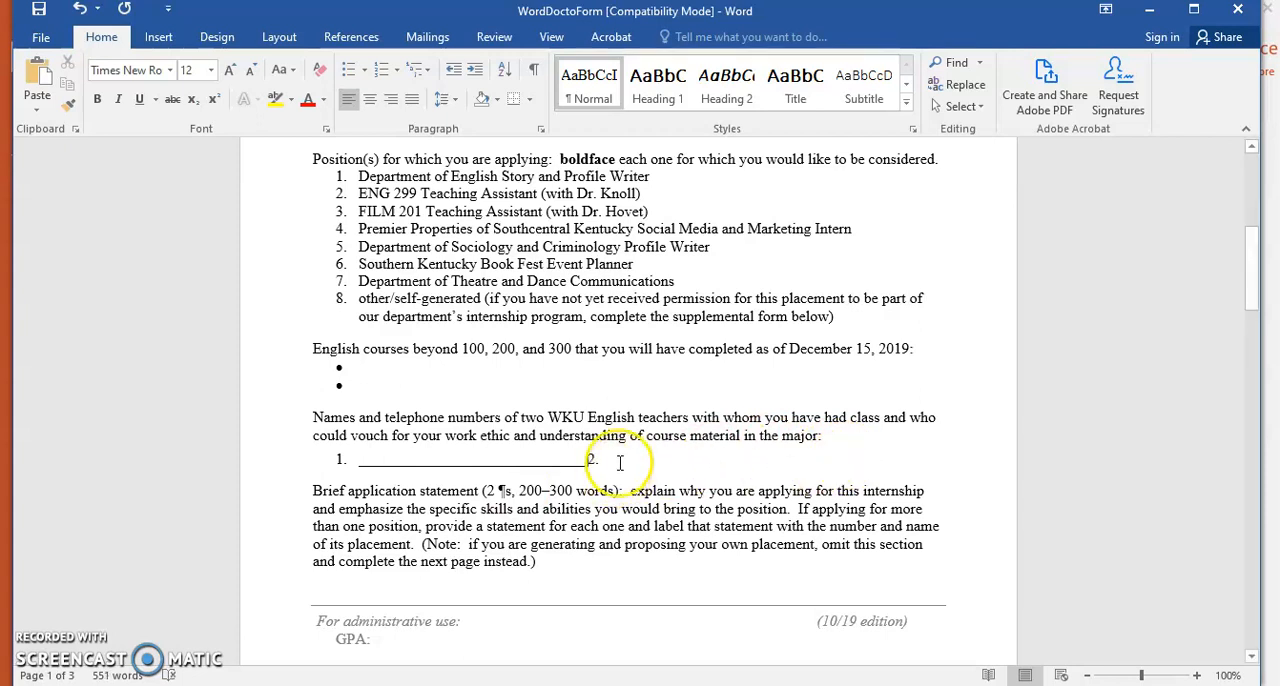
{"action": "type", "text": "_______________________________"}
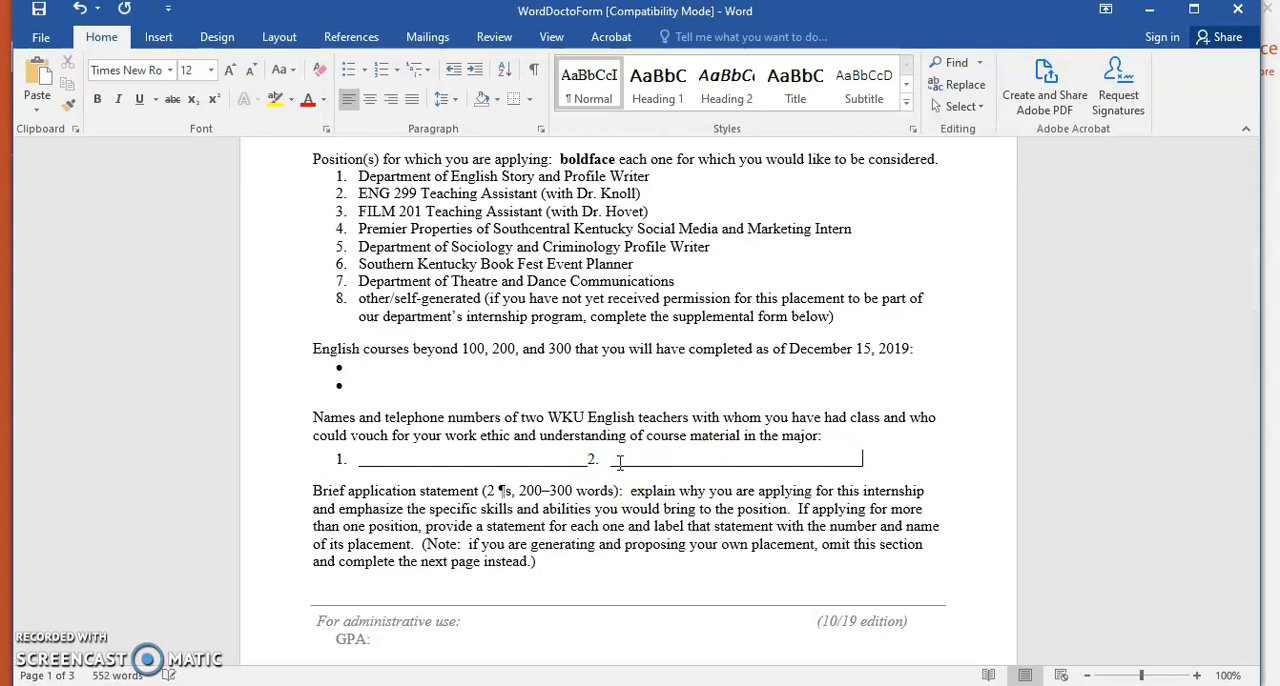
{"action": "left_click", "coordinate": [588, 462]}
Add an unbulleted empty line below the two bullets in the first column of the English courses table
{"action": "left_click", "coordinate": [580, 374]}
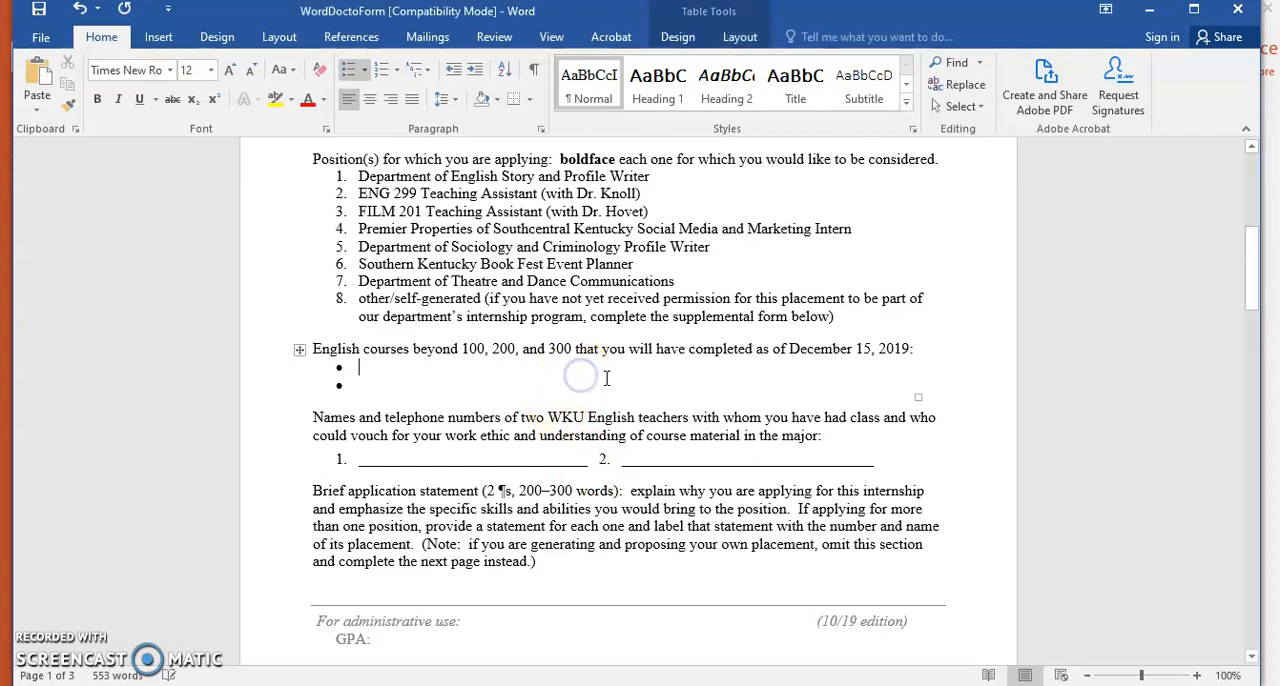
{"action": "key", "text": "Down"}
{"action": "key", "text": "Return"}
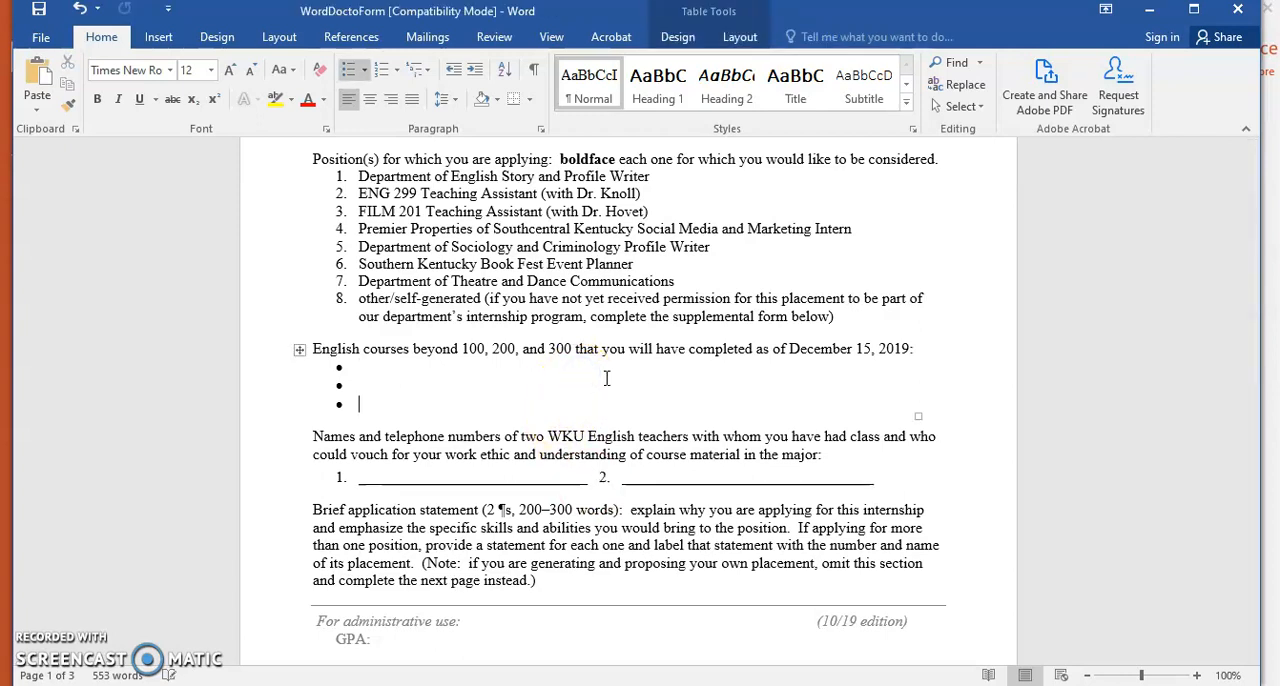
{"action": "key", "text": "BackSpace"}
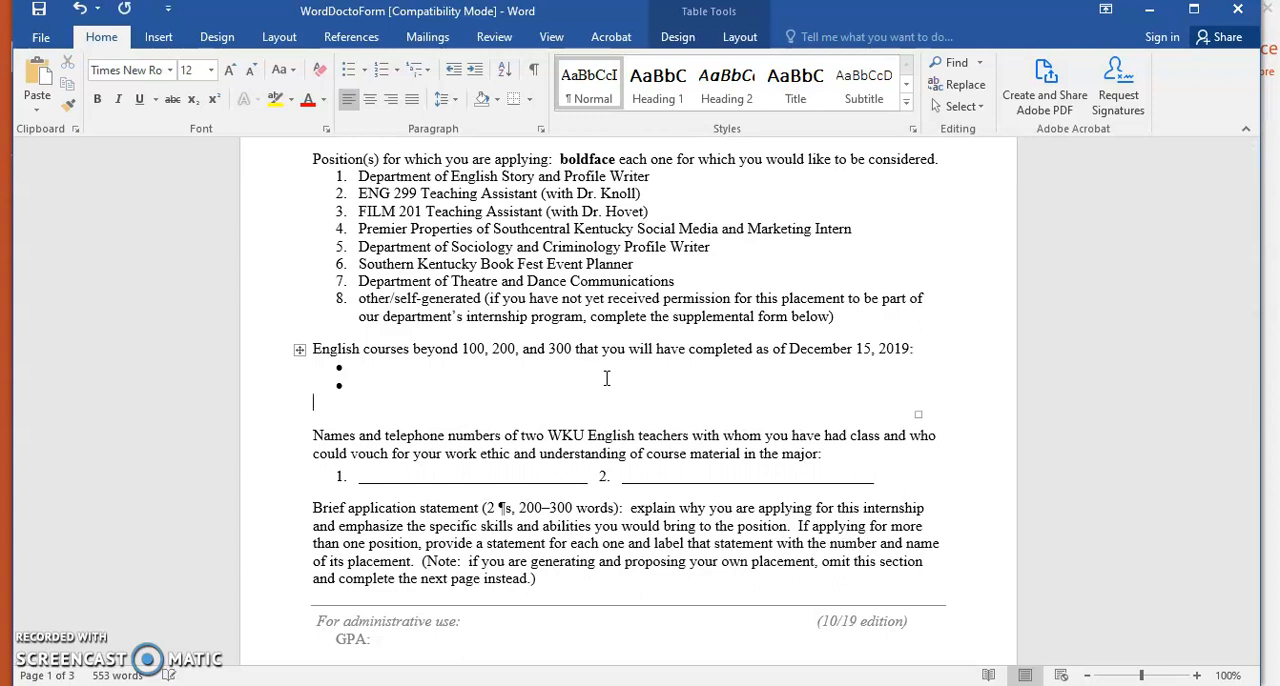
Add two bullets to the second column of the English courses table
{"action": "left_click", "coordinate": [470, 368]}
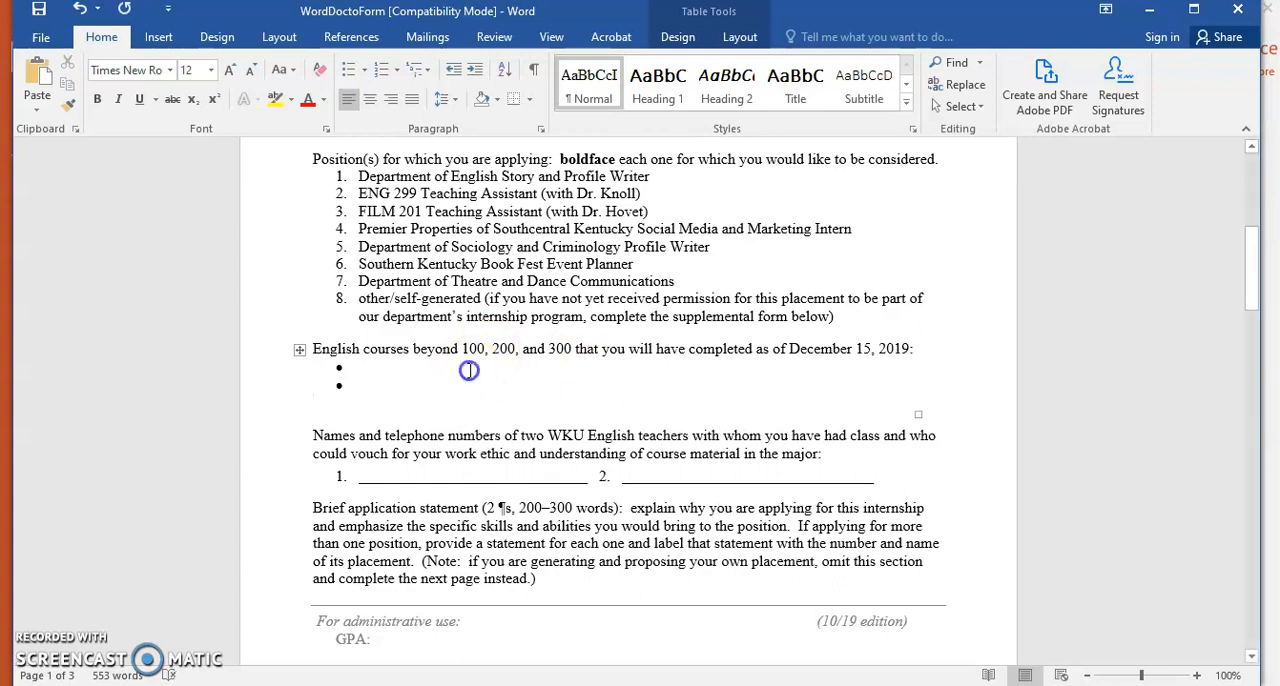
{"action": "key", "text": "Tab"}
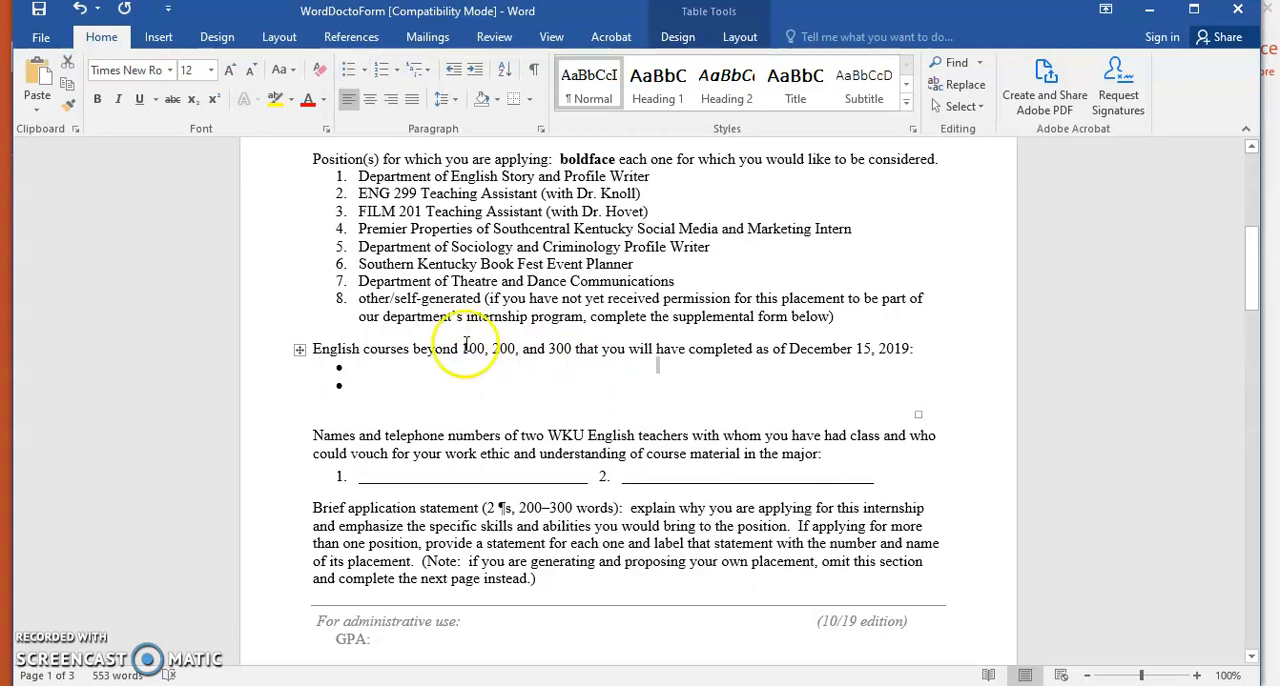
{"action": "left_click", "coordinate": [349, 68]}
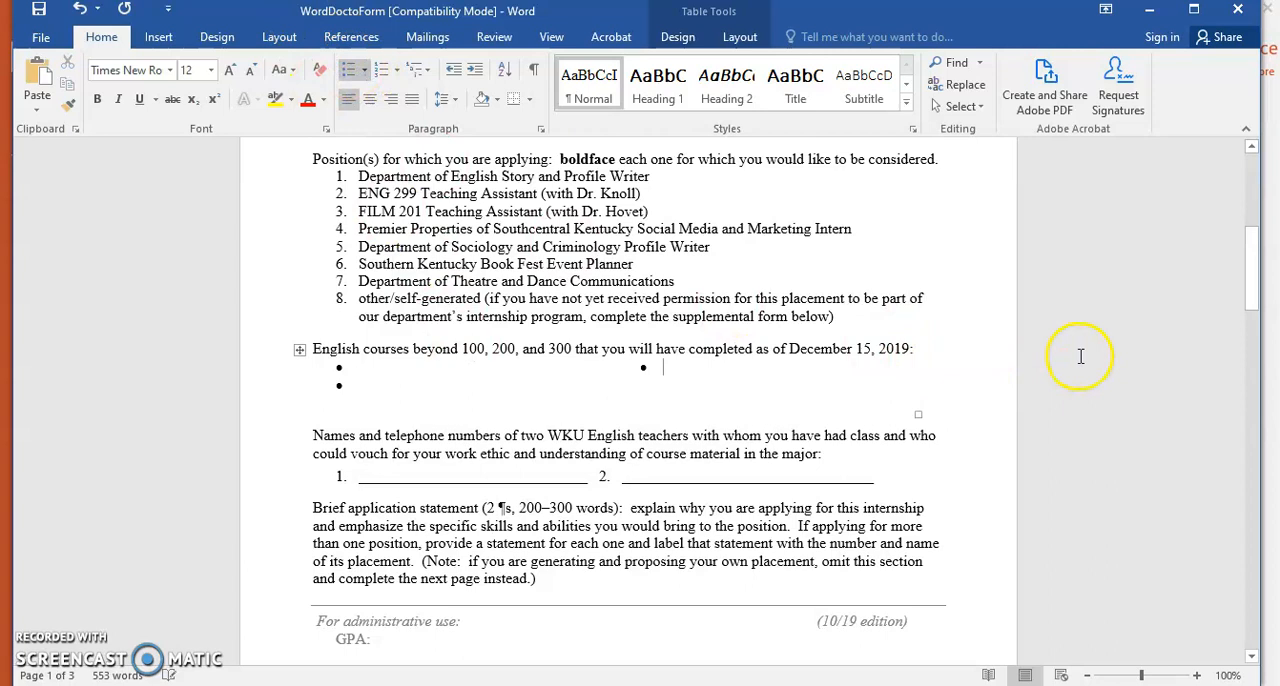
{"action": "left_click", "coordinate": [650, 391]}
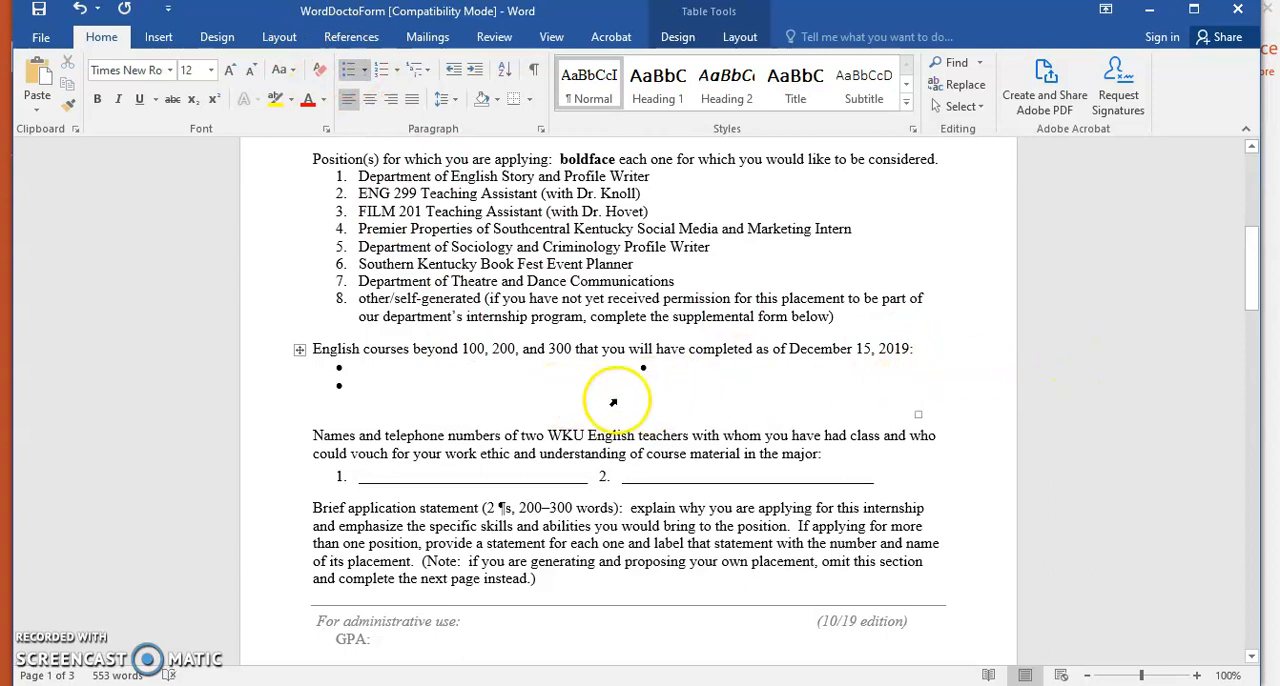
{"action": "left_click", "coordinate": [622, 400]}
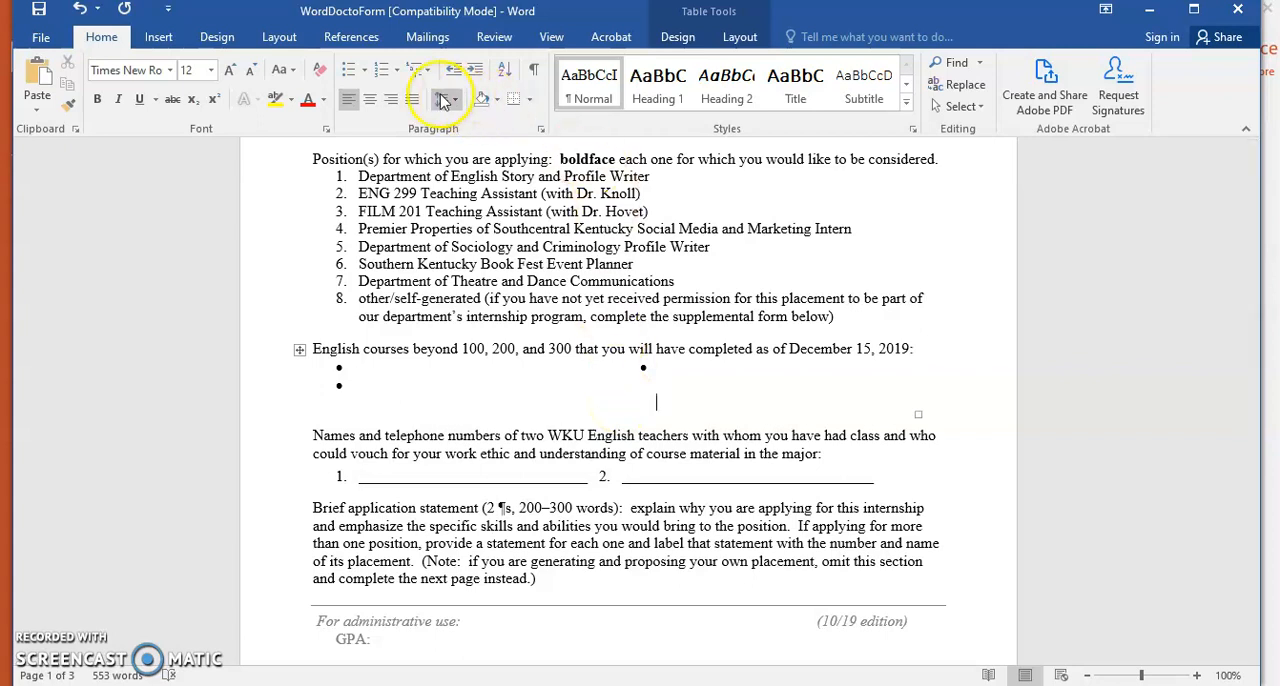
{"action": "left_click", "coordinate": [350, 70]}
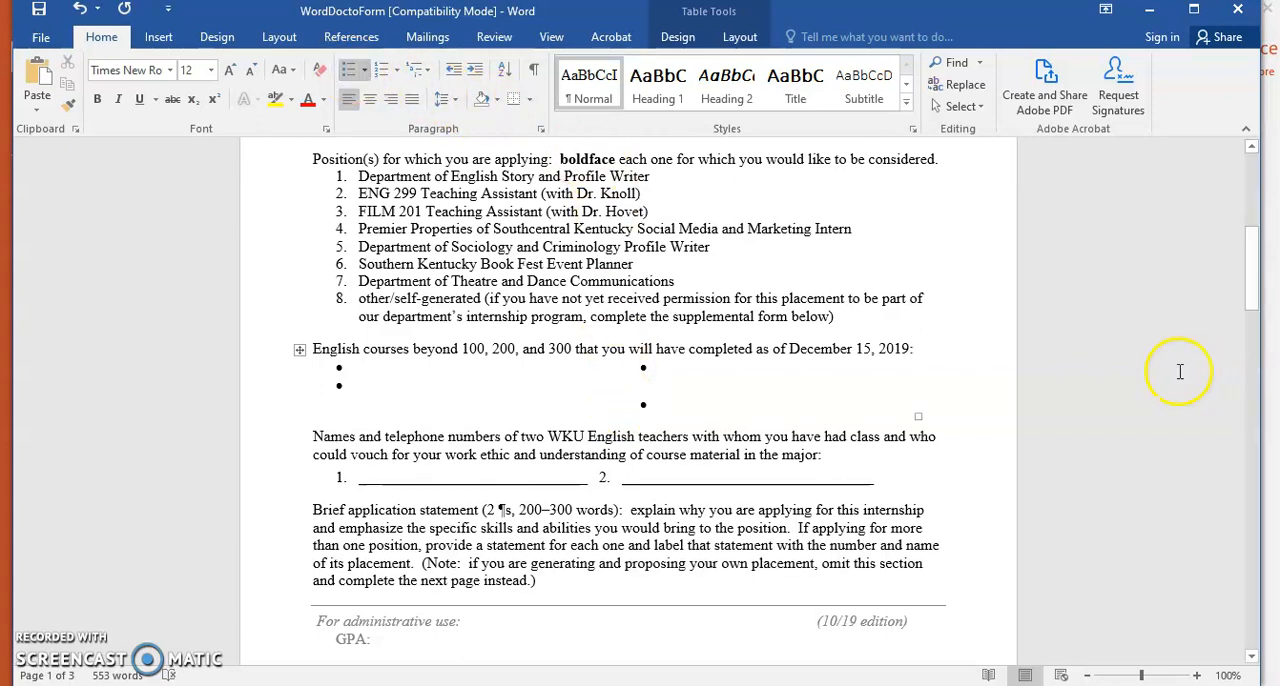
{"action": "left_click", "coordinate": [645, 381]}
Trim the last answer line below the "Please tell us any extenuating circumstances you have:" prompt at the document's end
{"action": "left_click", "coordinate": [1223, 323]}
{"action": "left_click_drag", "start_coordinate": [1251, 300], "coordinate": [1240, 551]}
{"action": "left_click", "coordinate": [329, 566]}
{"action": "key", "text": "BackSpace"}
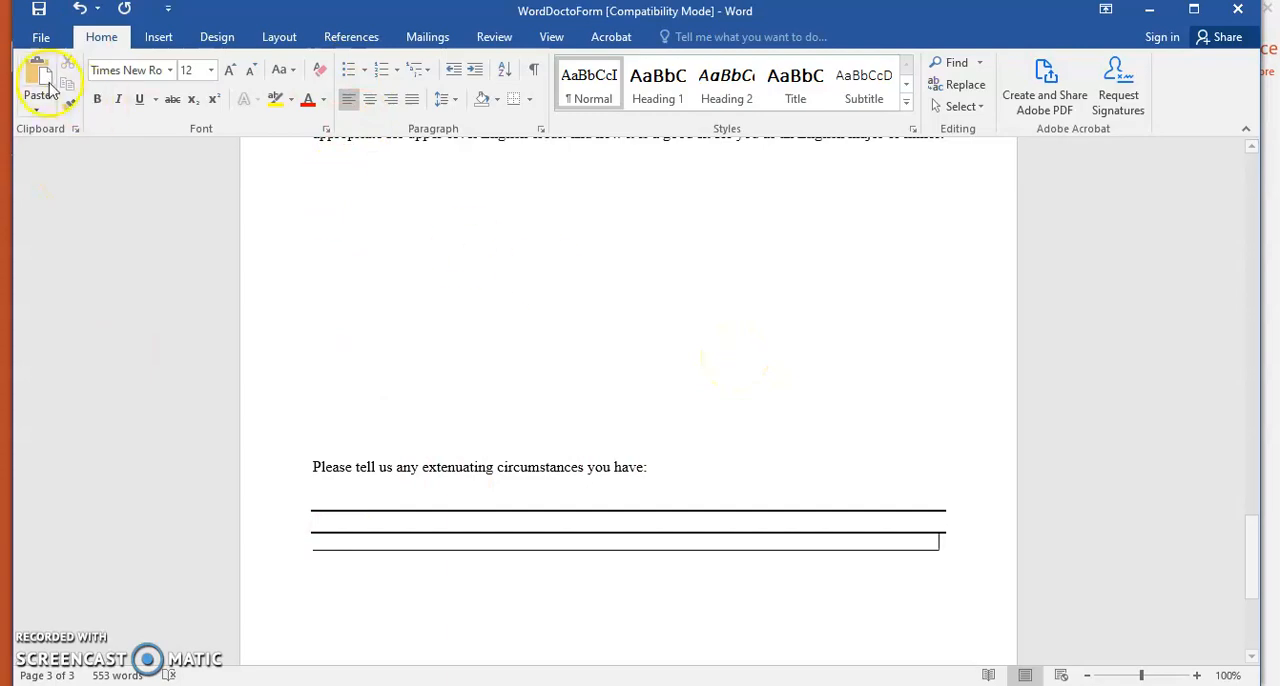
Review the file types offered for saving WordDoctoForm on this PC and cancel without saving
{"action": "left_click", "coordinate": [42, 38]}
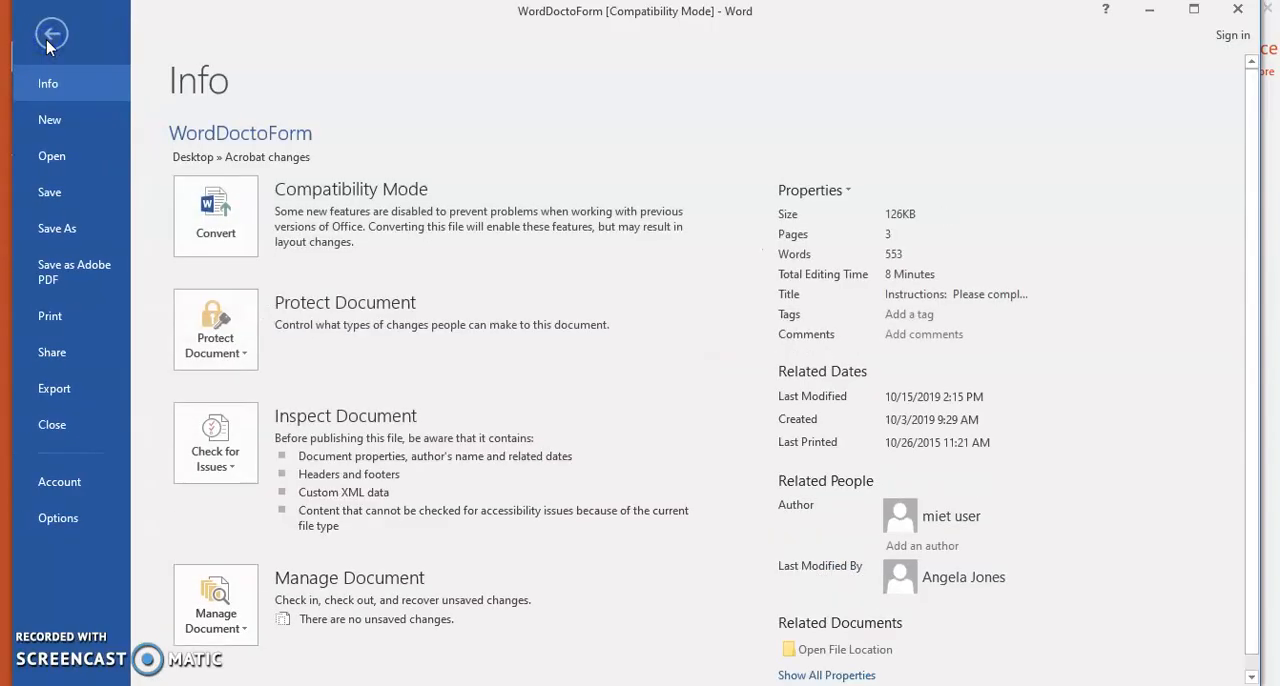
{"action": "left_click", "coordinate": [60, 230]}
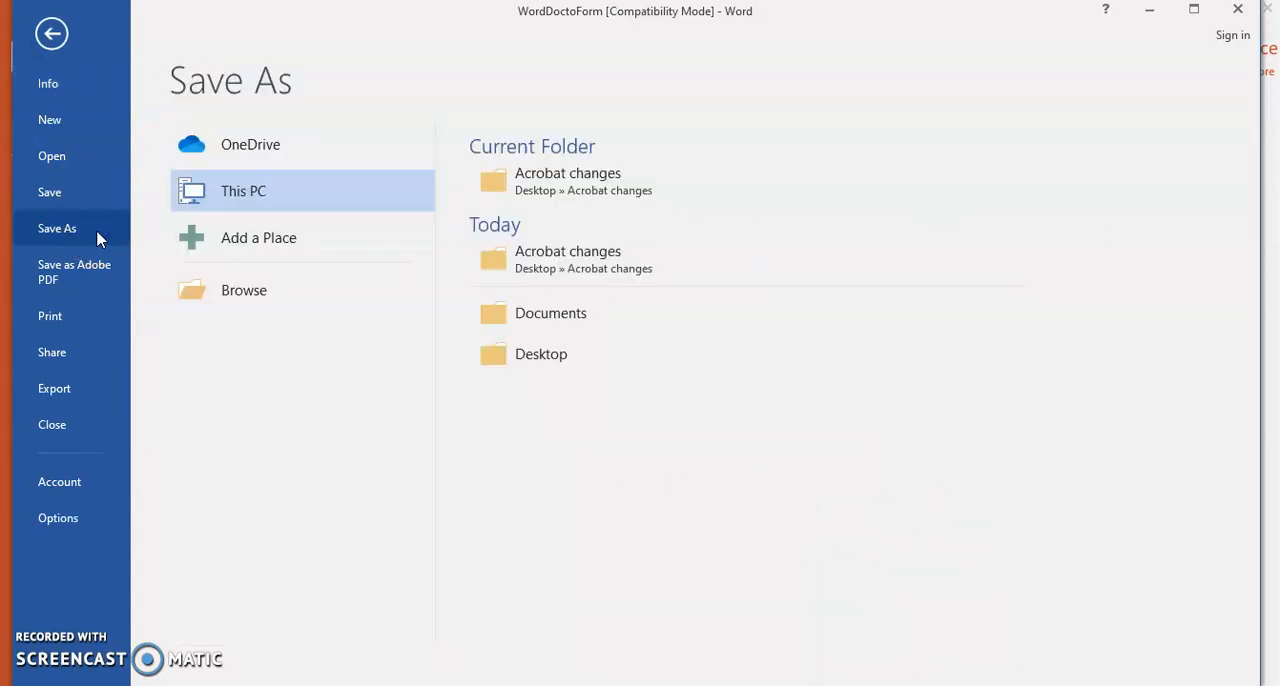
{"action": "left_click", "coordinate": [263, 195]}
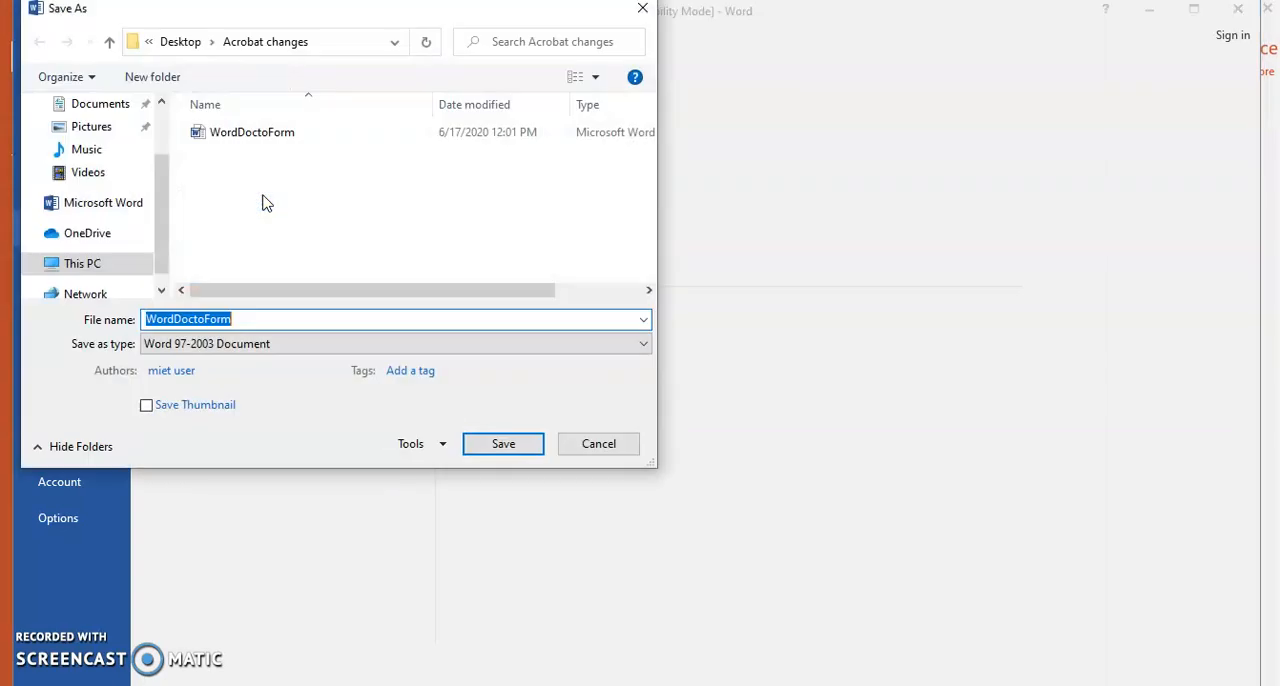
{"action": "left_click", "coordinate": [283, 345]}
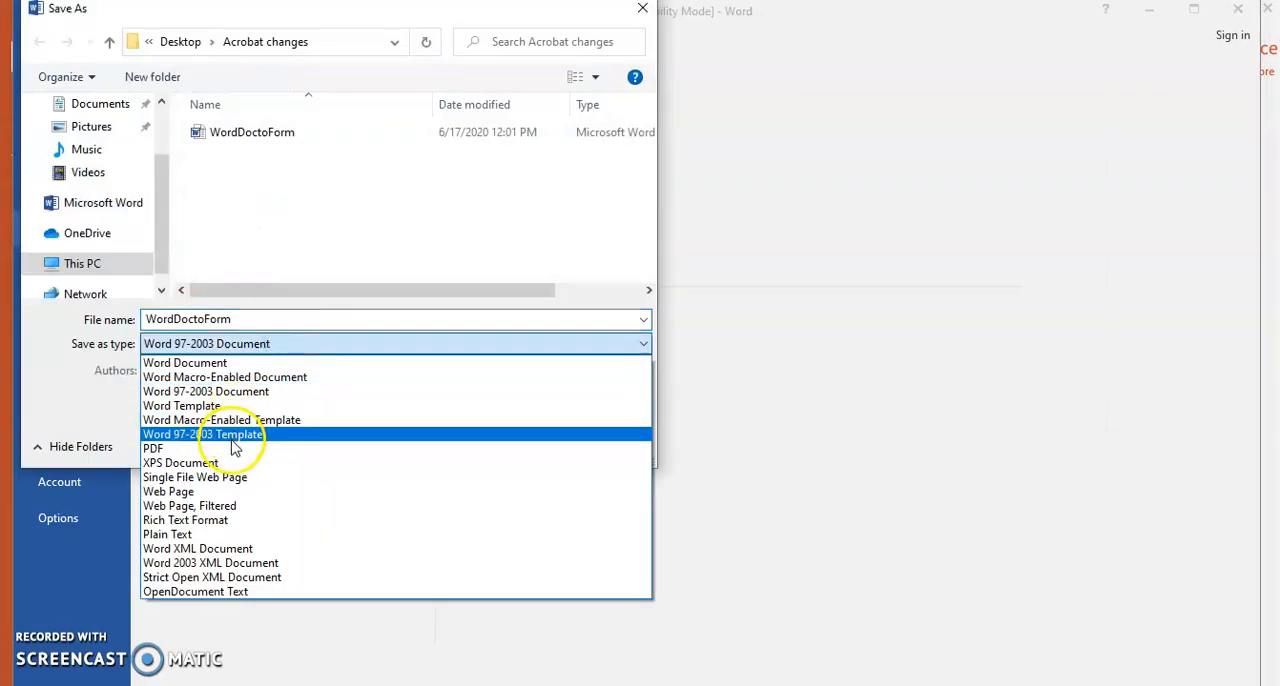
{"action": "left_click", "coordinate": [642, 10]}
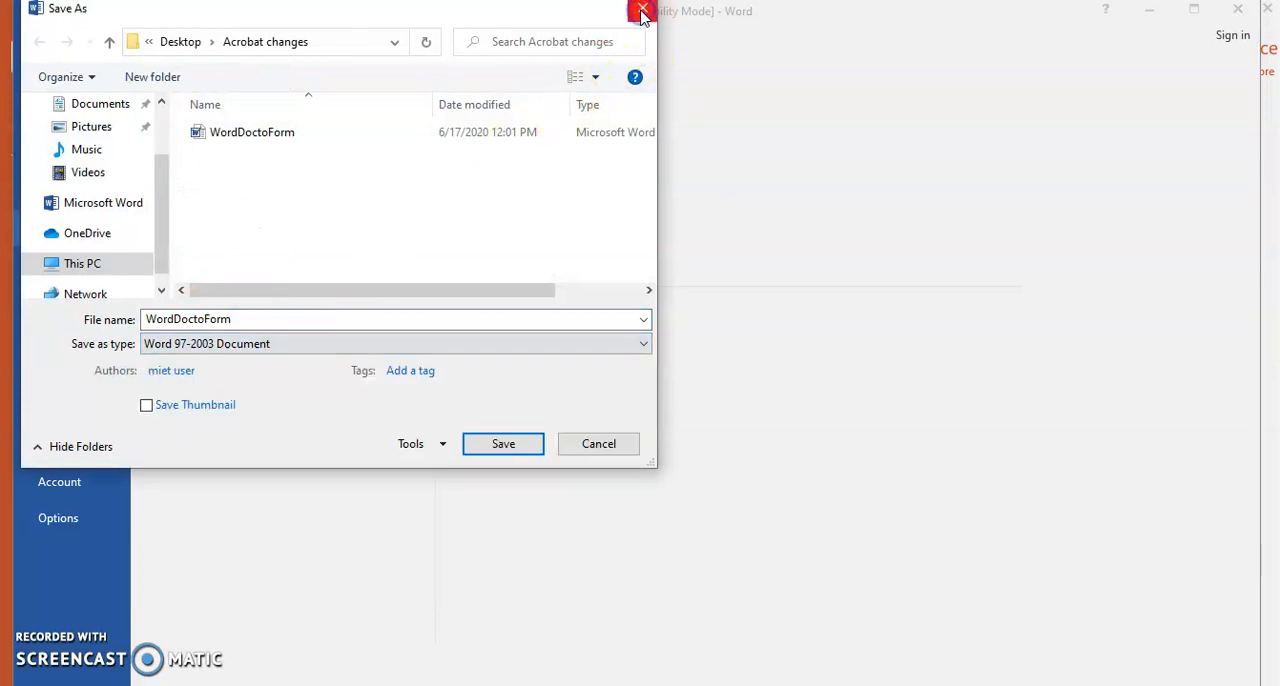
{"action": "left_click", "coordinate": [642, 10]}
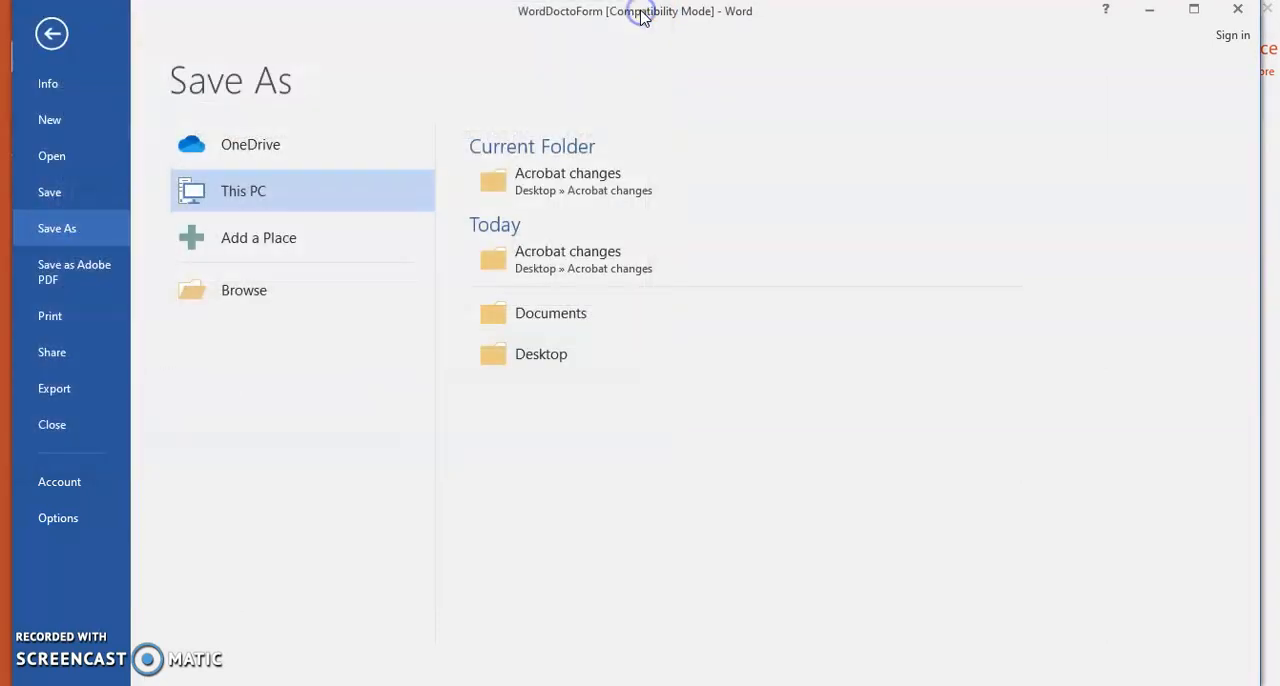
{"action": "left_click", "coordinate": [95, 292]}
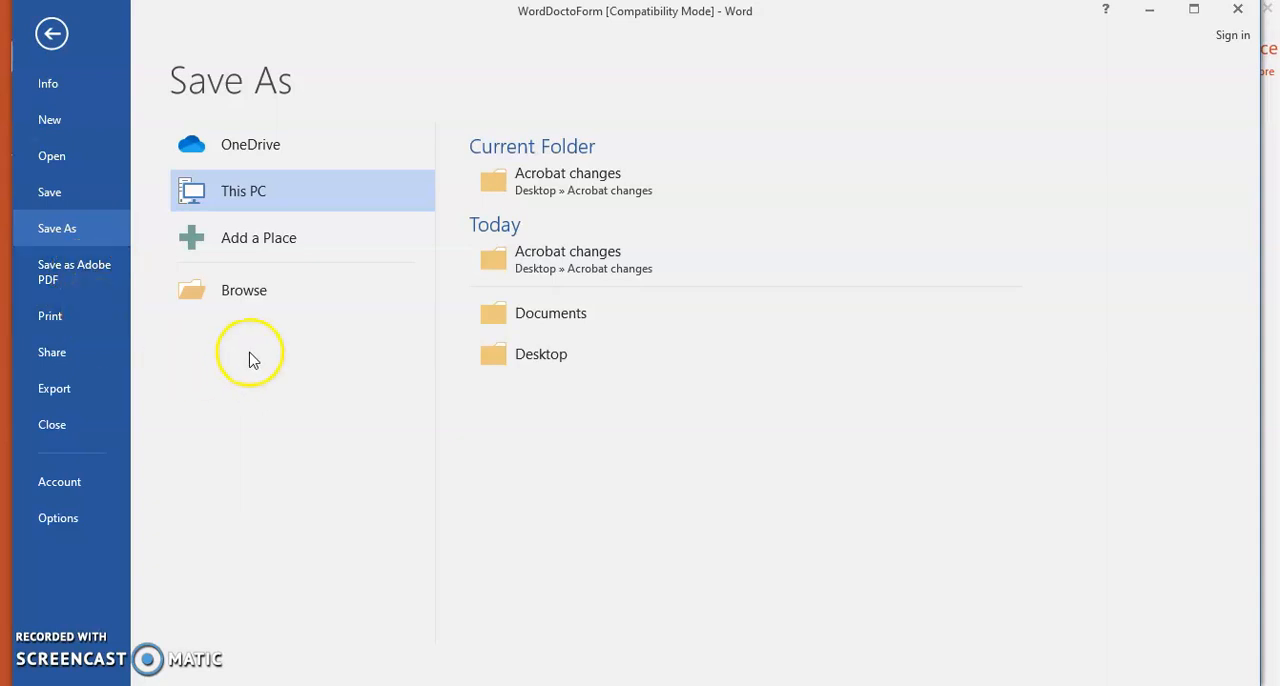
{"action": "left_click", "coordinate": [47, 31]}
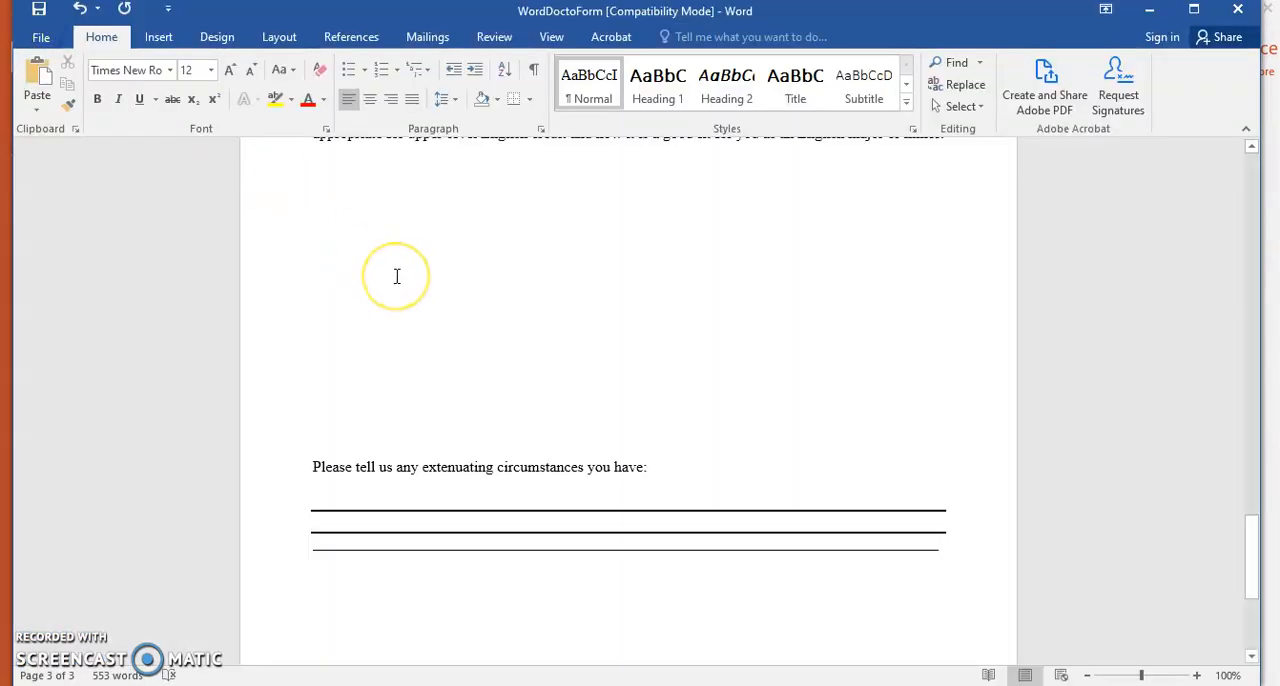
Select Adobe PDF as the printer and try to print all pages of WordDoctoForm, dismissing the error message
{"action": "key", "text": "ctrl+p"}
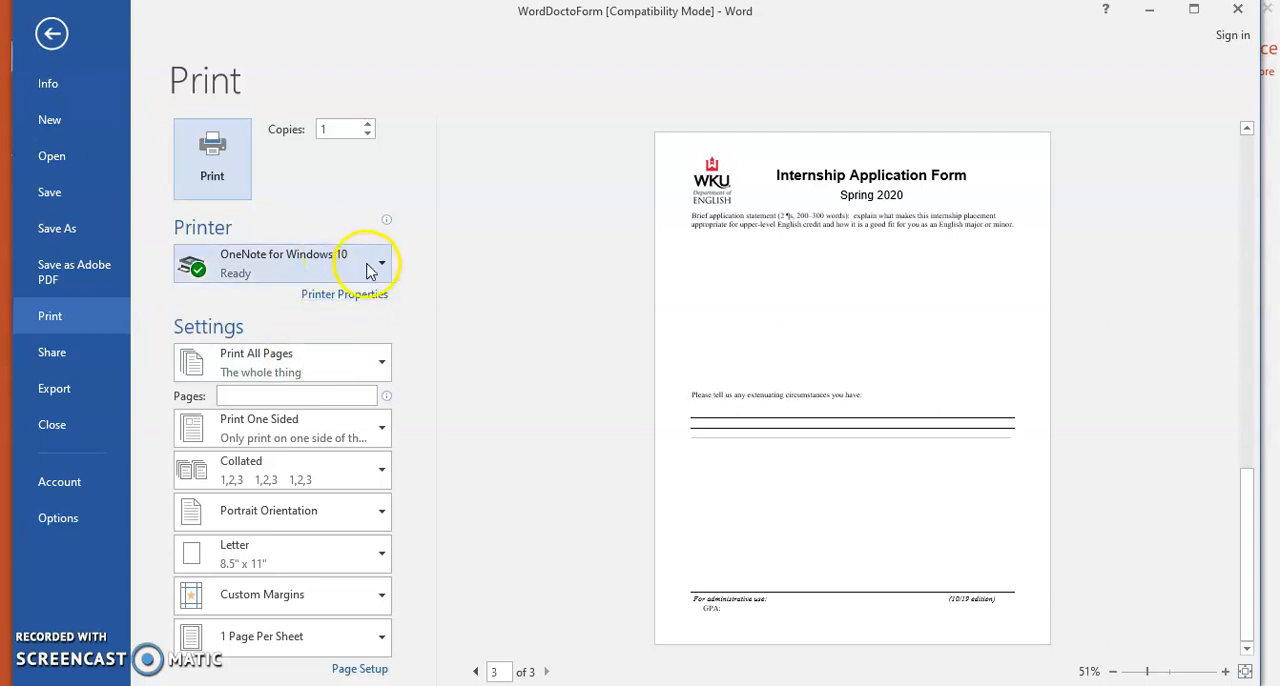
{"action": "left_click", "coordinate": [371, 265]}
{"action": "left_click", "coordinate": [345, 299]}
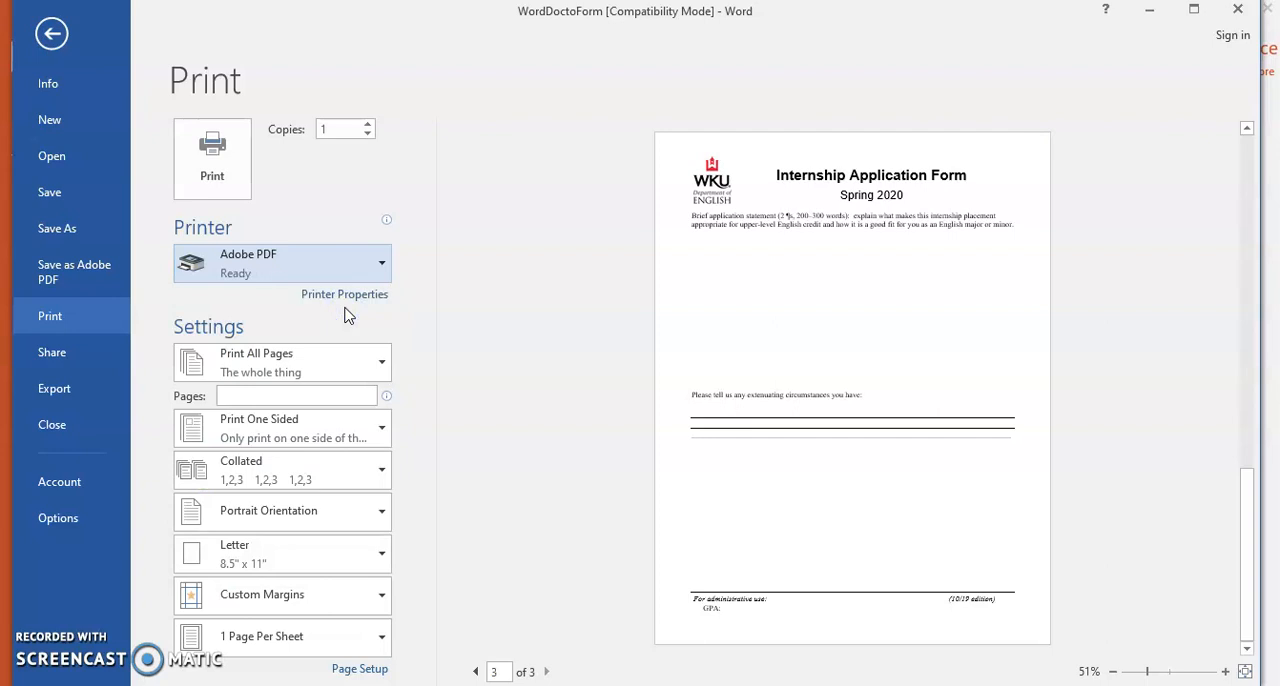
{"action": "left_click", "coordinate": [226, 156]}
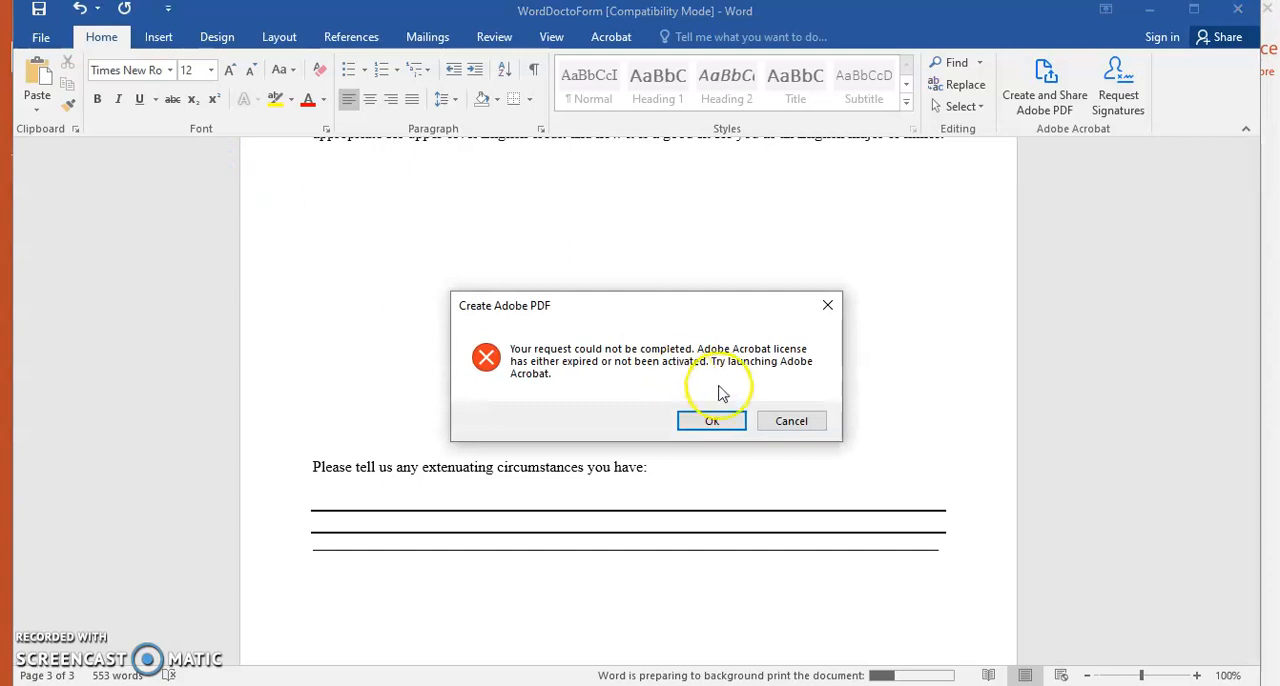
{"action": "left_click", "coordinate": [713, 424]}
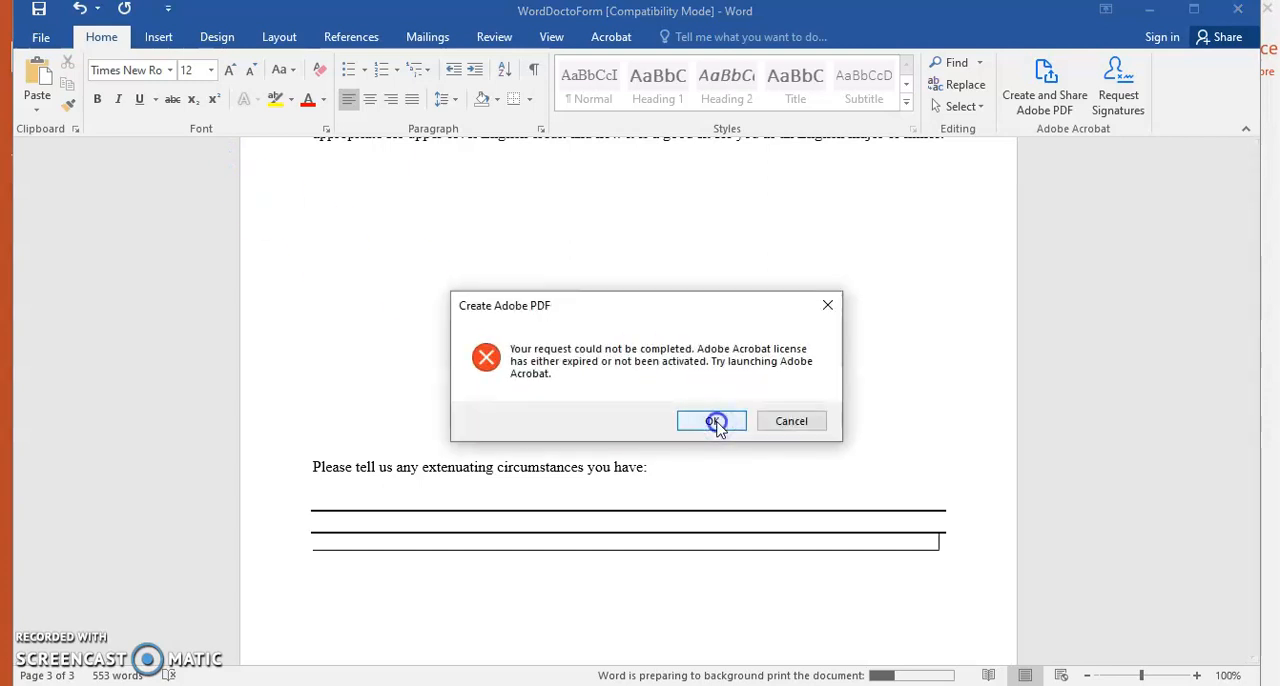
{"action": "left_click", "coordinate": [660, 419]}
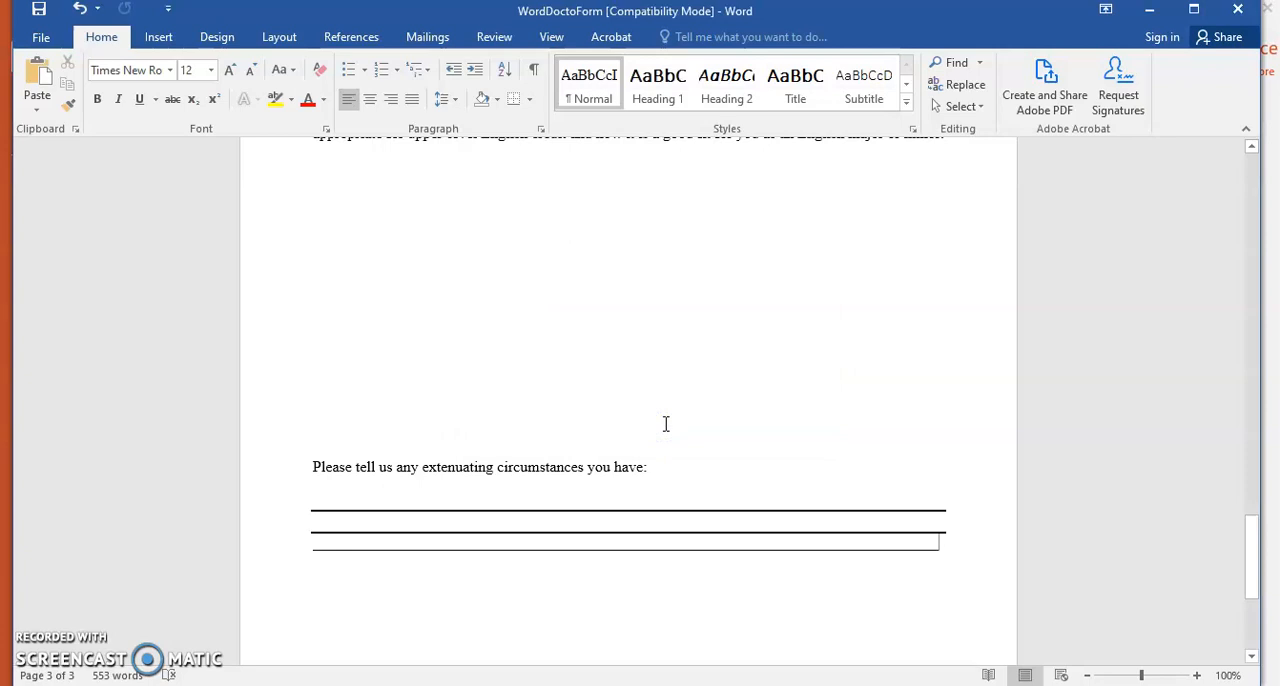
Print the whole form to Adobe PDF again and close the PDF save prompt without saving a file
{"action": "key", "text": "ctrl+p"}
{"action": "left_click", "coordinate": [224, 172]}
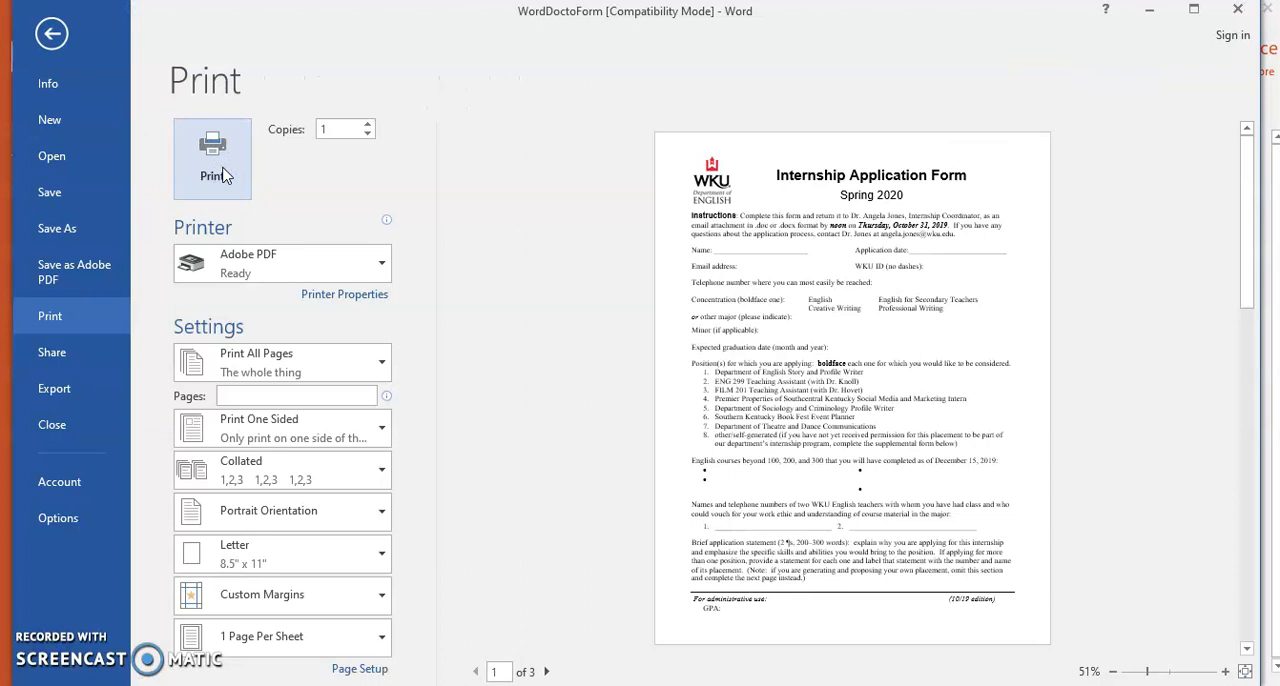
{"action": "left_click", "coordinate": [224, 172]}
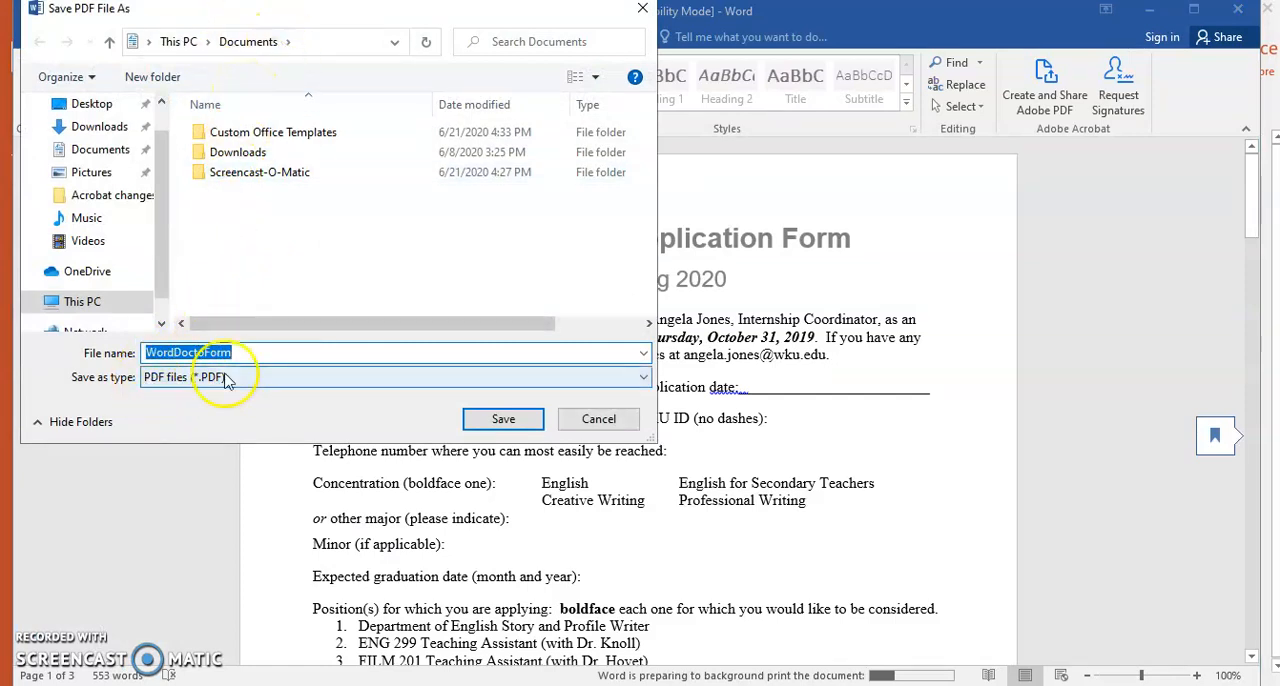
{"action": "left_click", "coordinate": [503, 424]}
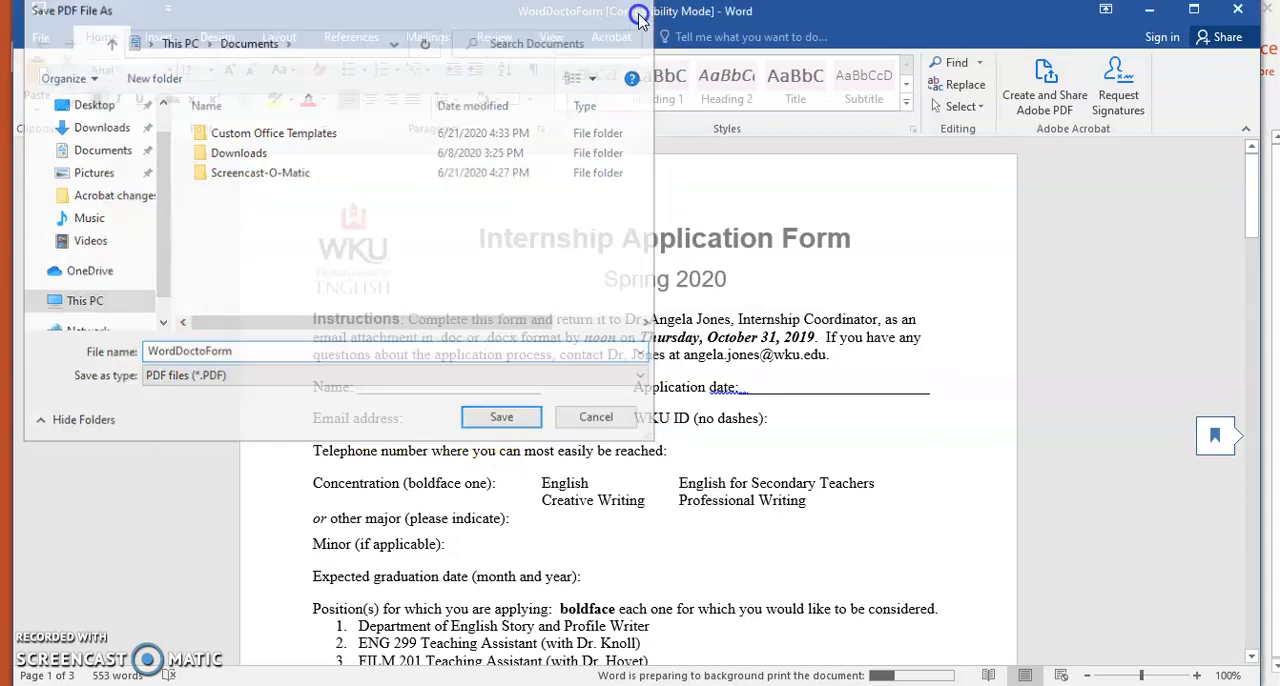